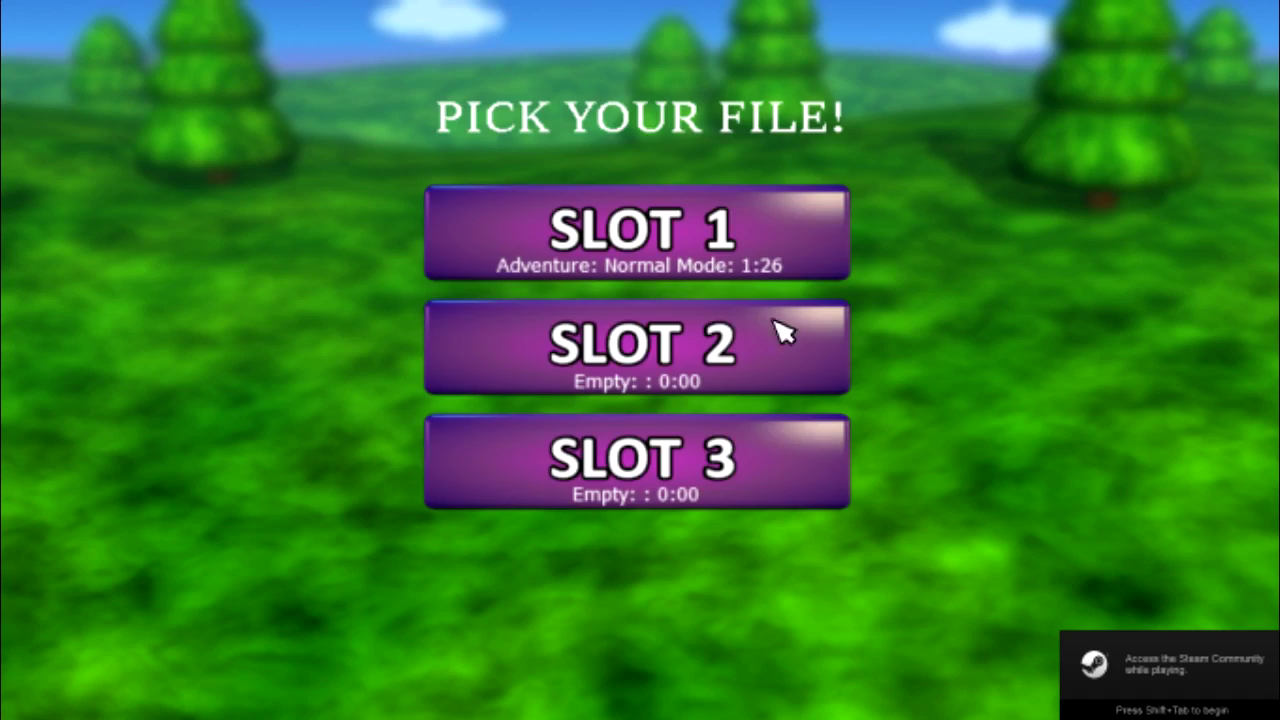
- Start the saved FNaF World game and skip the Toy Freddy intro into the Seagoon battle
left_click(750, 264)
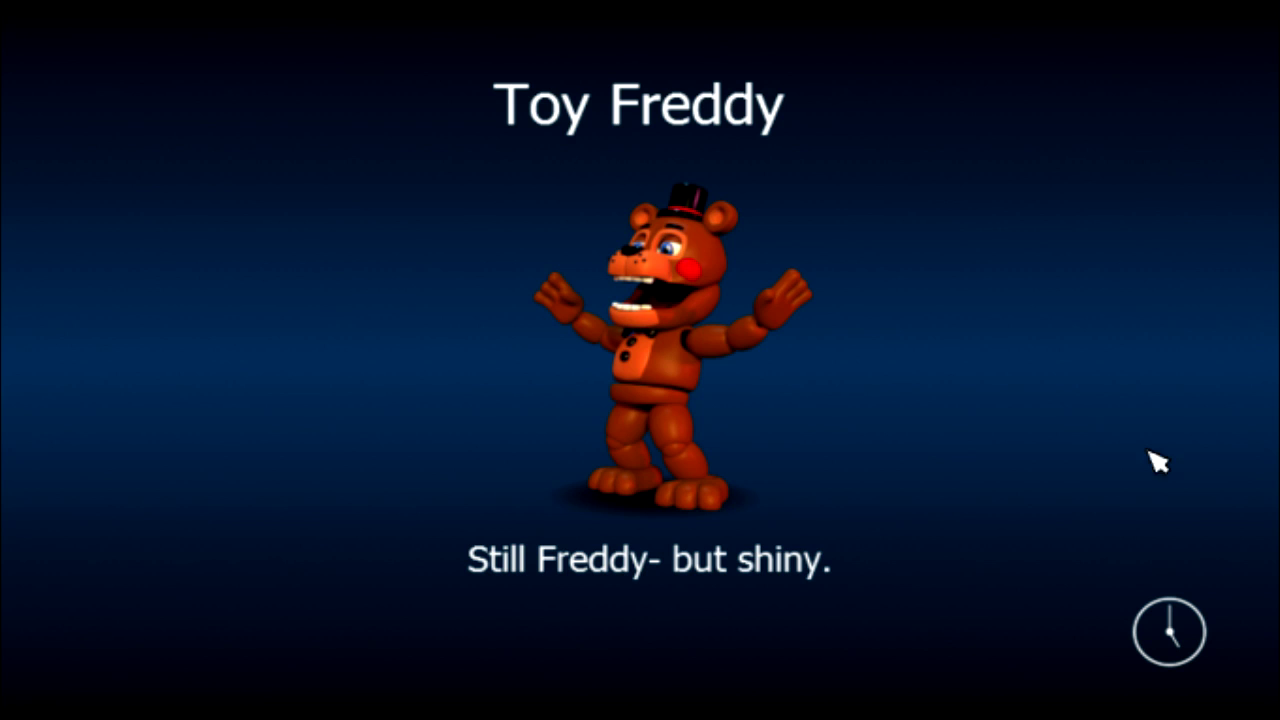
left_click(1088, 352)
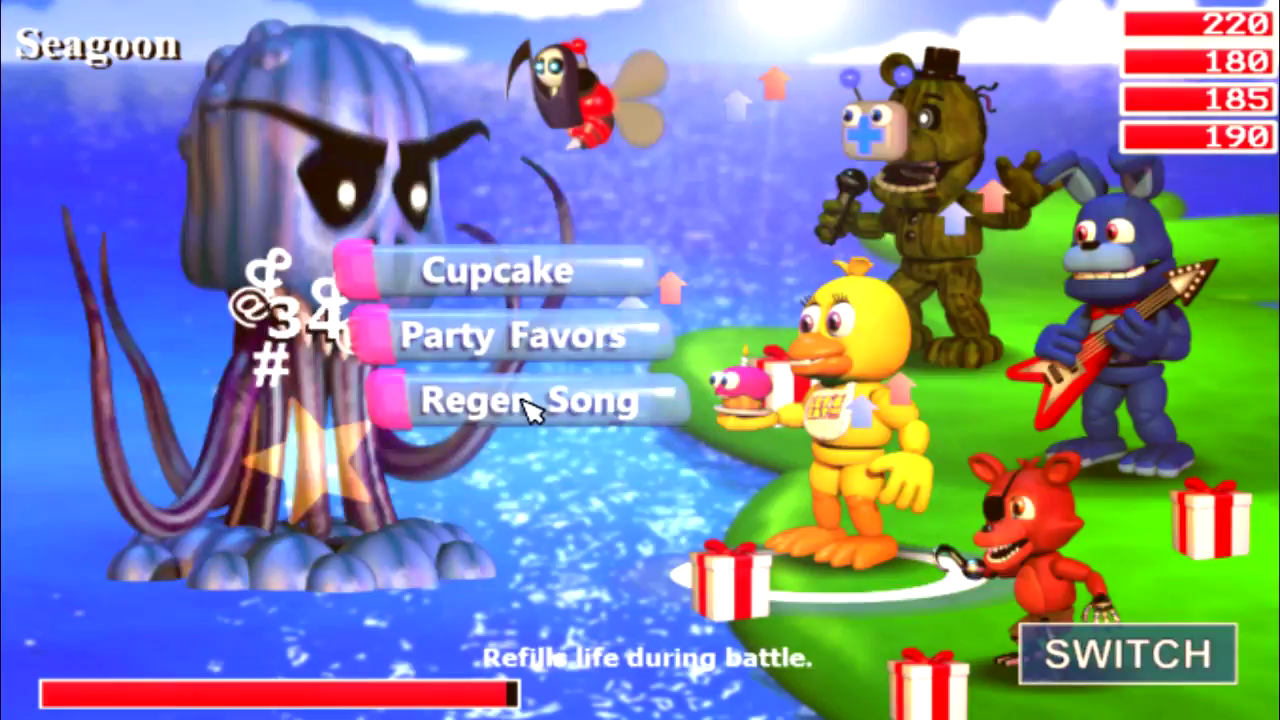
- Beat Seagoon using Regen Song, Rainy Day, Hot Cheese, Bash Jam, Gloom Song and Happy Jam
left_click(525, 405)
left_click(614, 163)
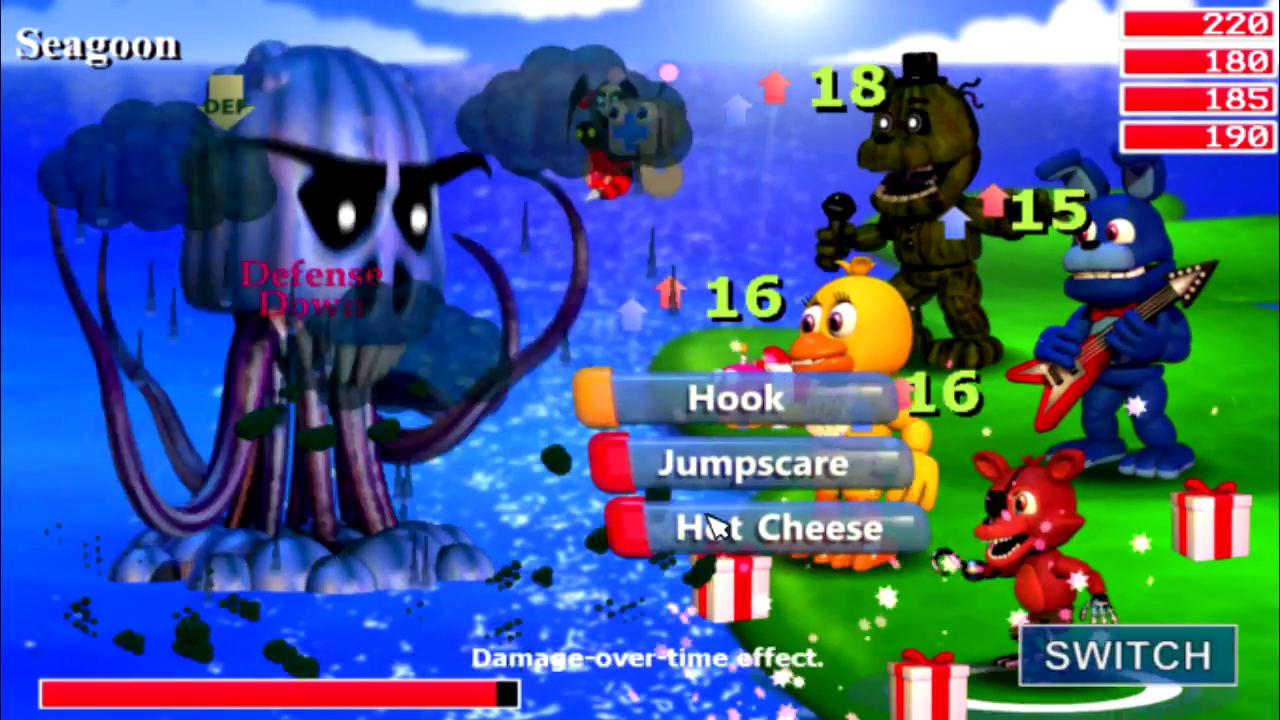
left_click(712, 518)
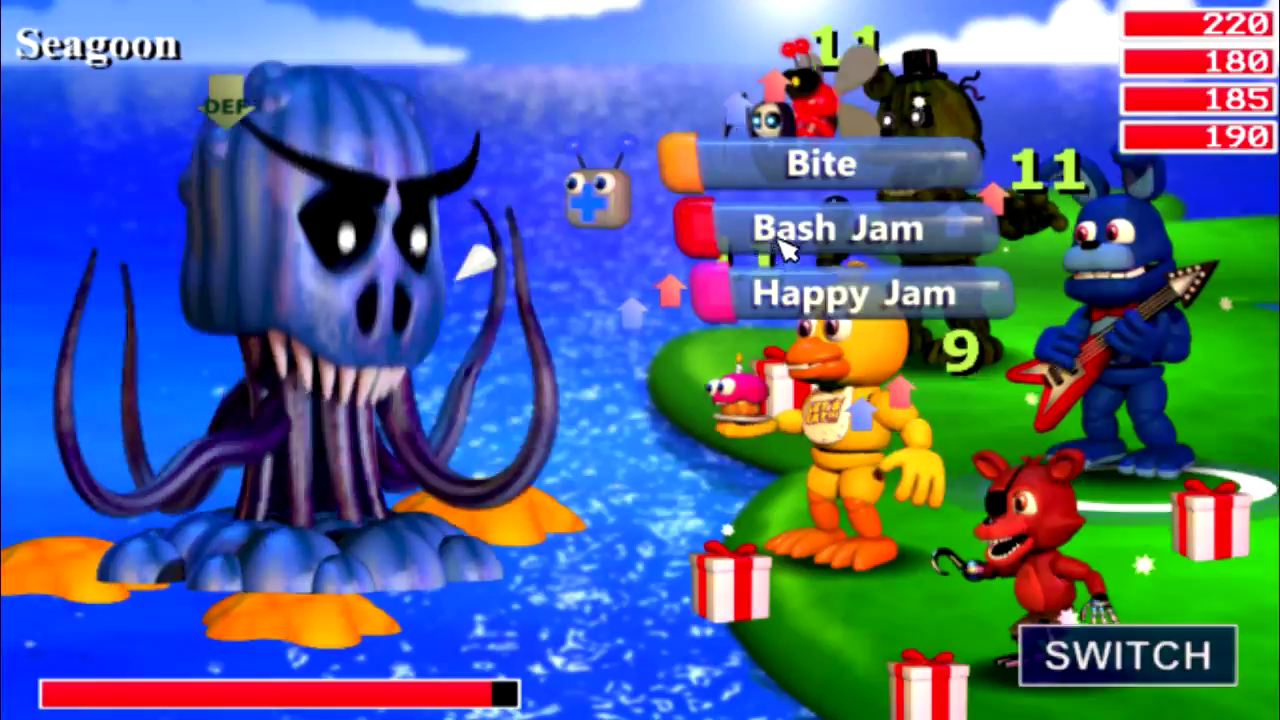
left_click(778, 243)
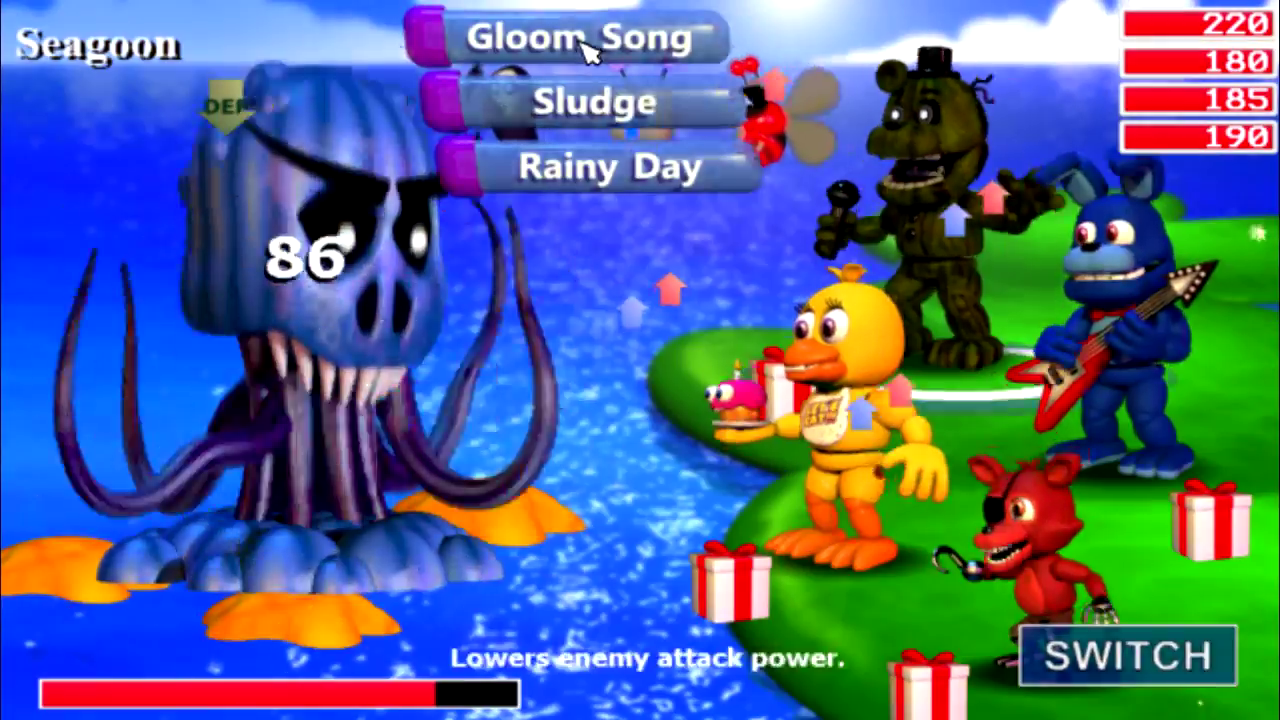
left_click(586, 46)
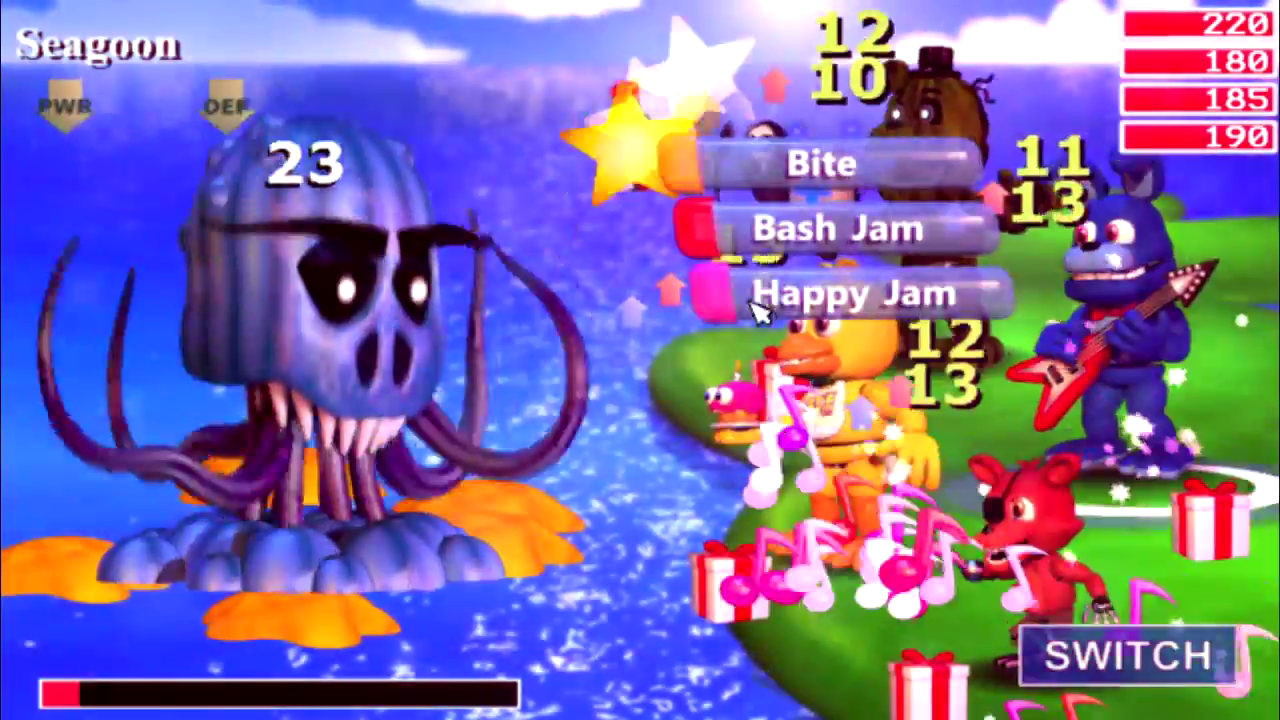
left_click(757, 305)
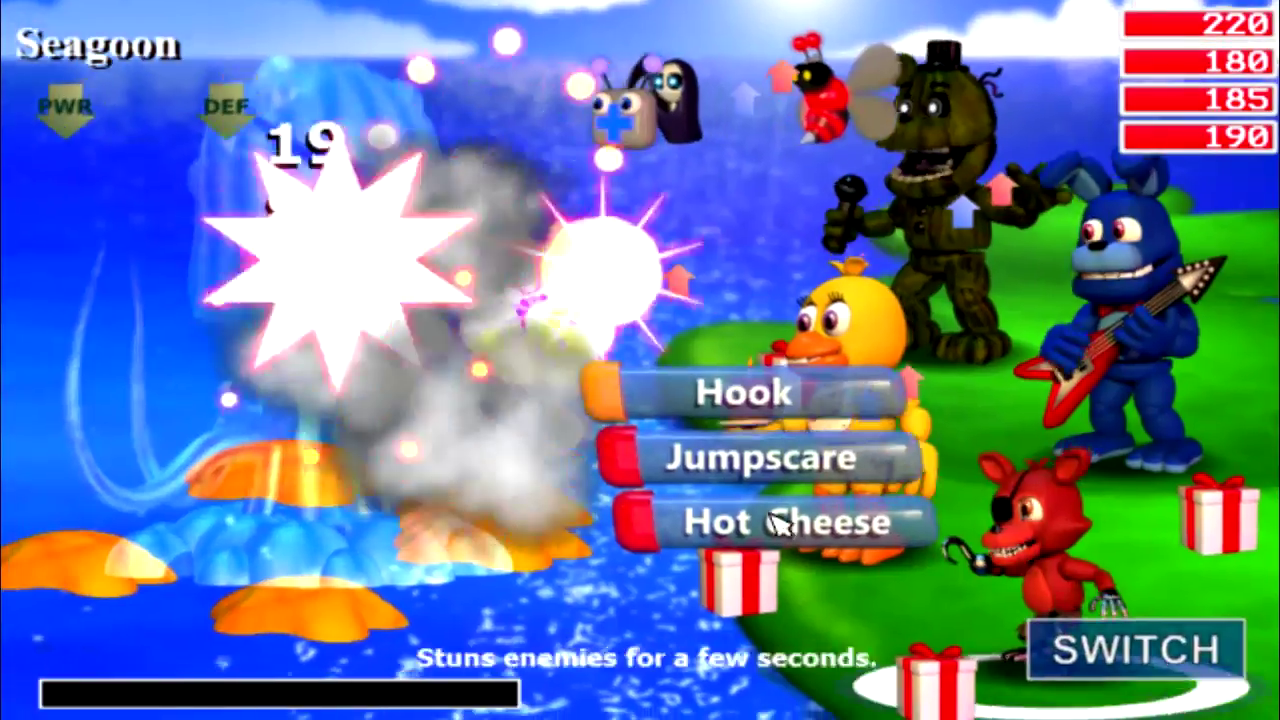
left_click(766, 527)
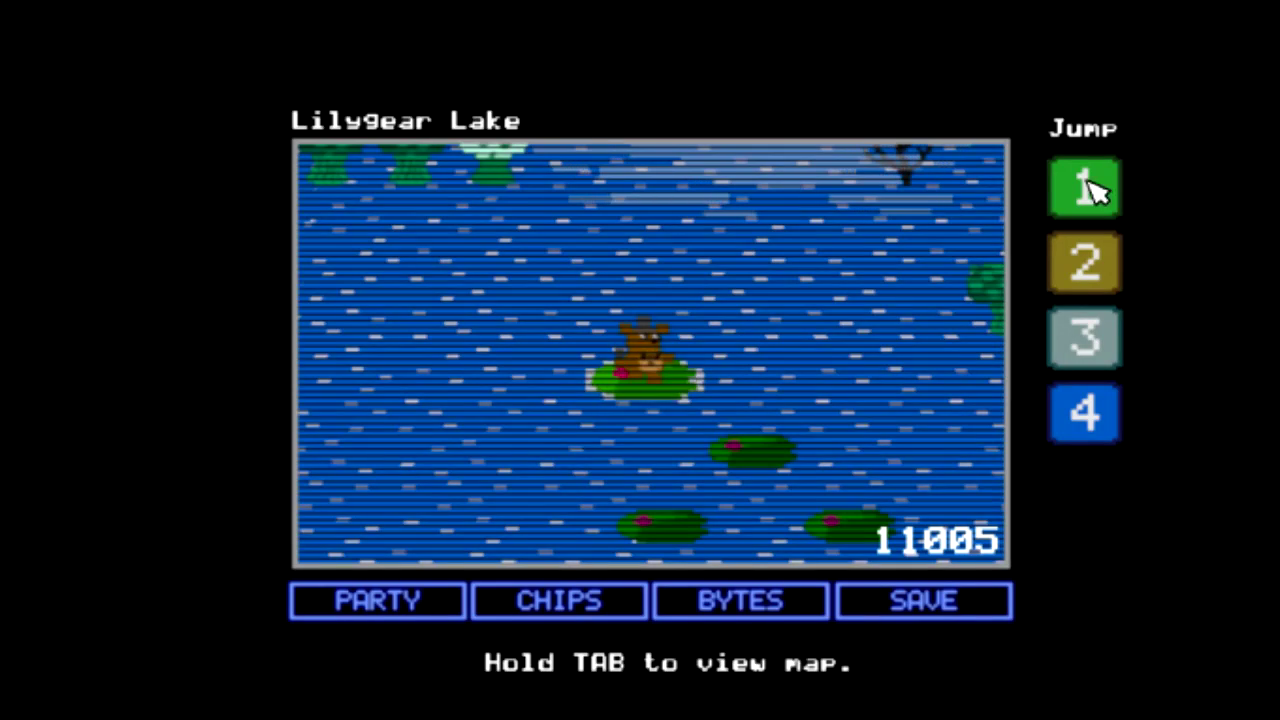
- Jump to Fazbear Hills, visit Mendo's shop showing 11005 tokens, then leave past Shadow Freddy
left_click(1100, 203)
key("Right")
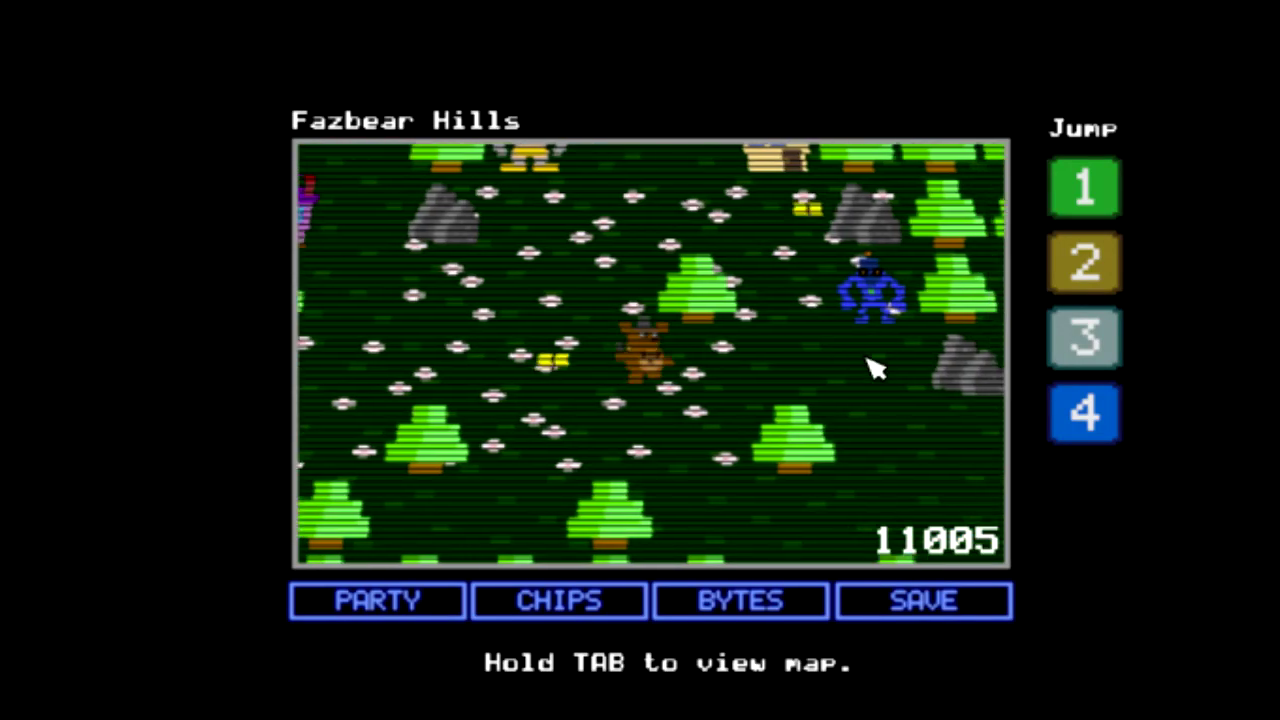
key("Right")
key("Up")
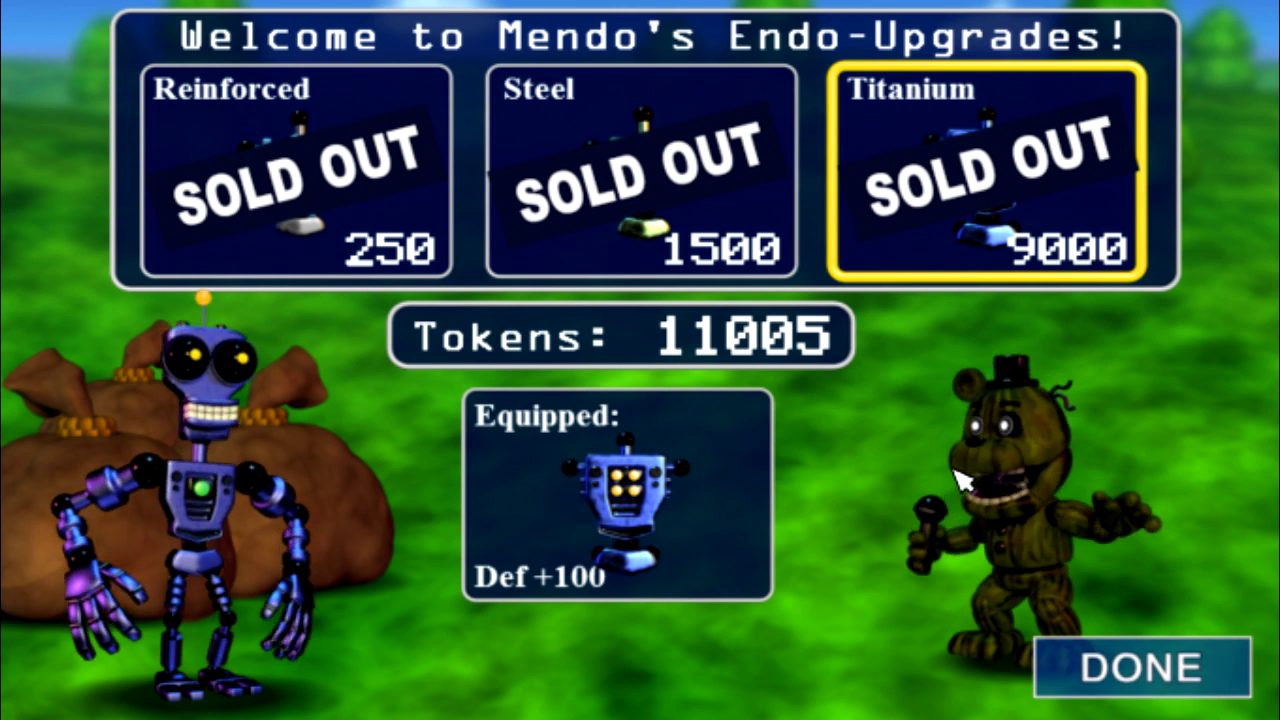
left_click(1088, 668)
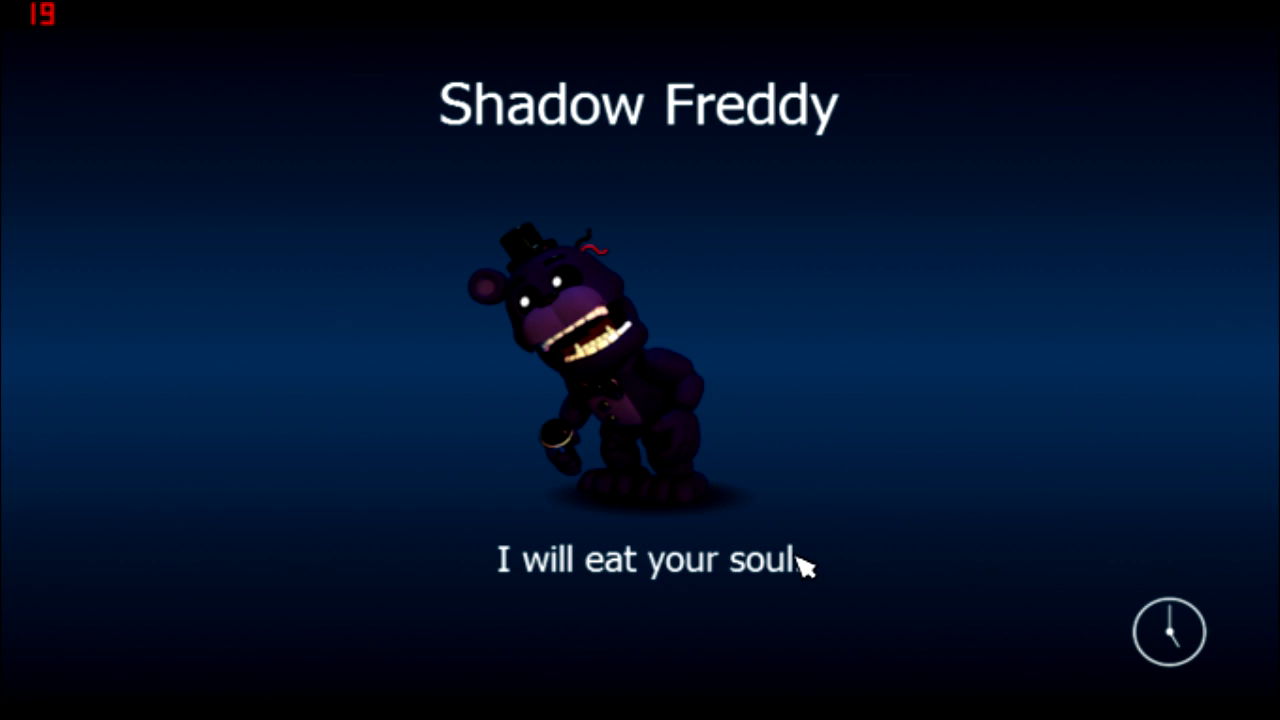
left_click(843, 637)
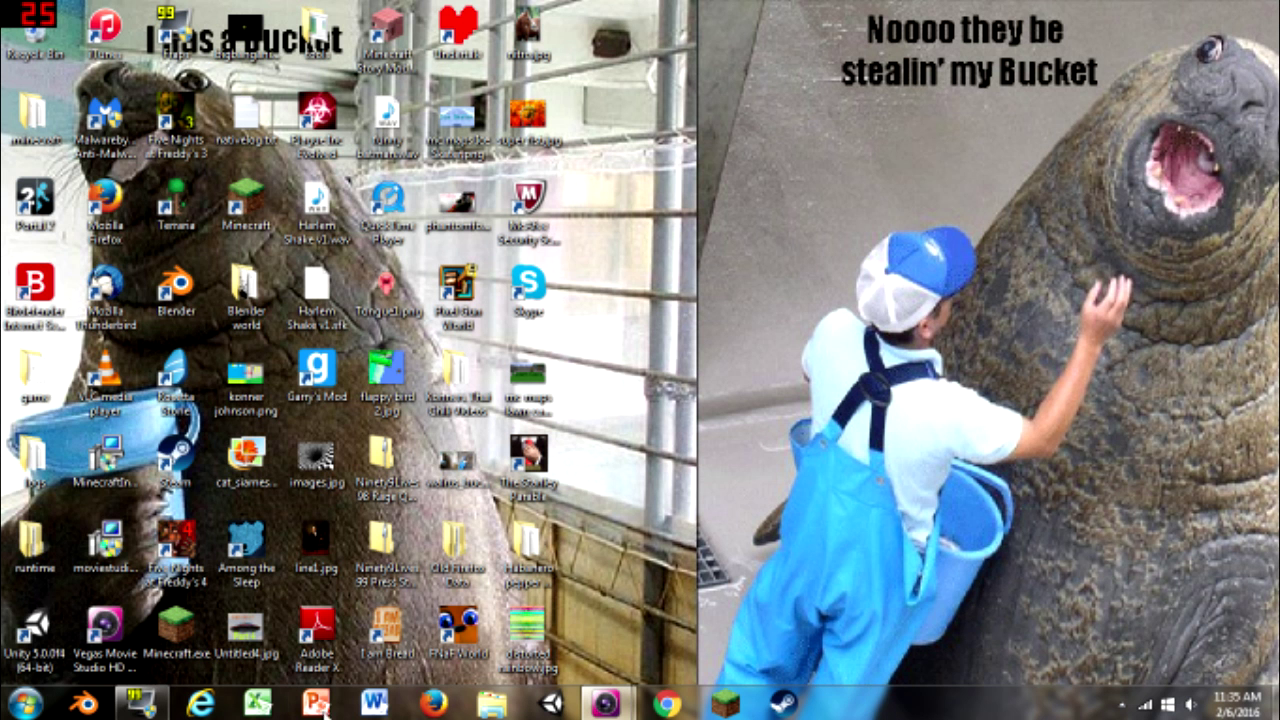
- Bring up the Run dialog prefilled with %appdata%, after briefly opening the Start menu
left_click(24, 704)
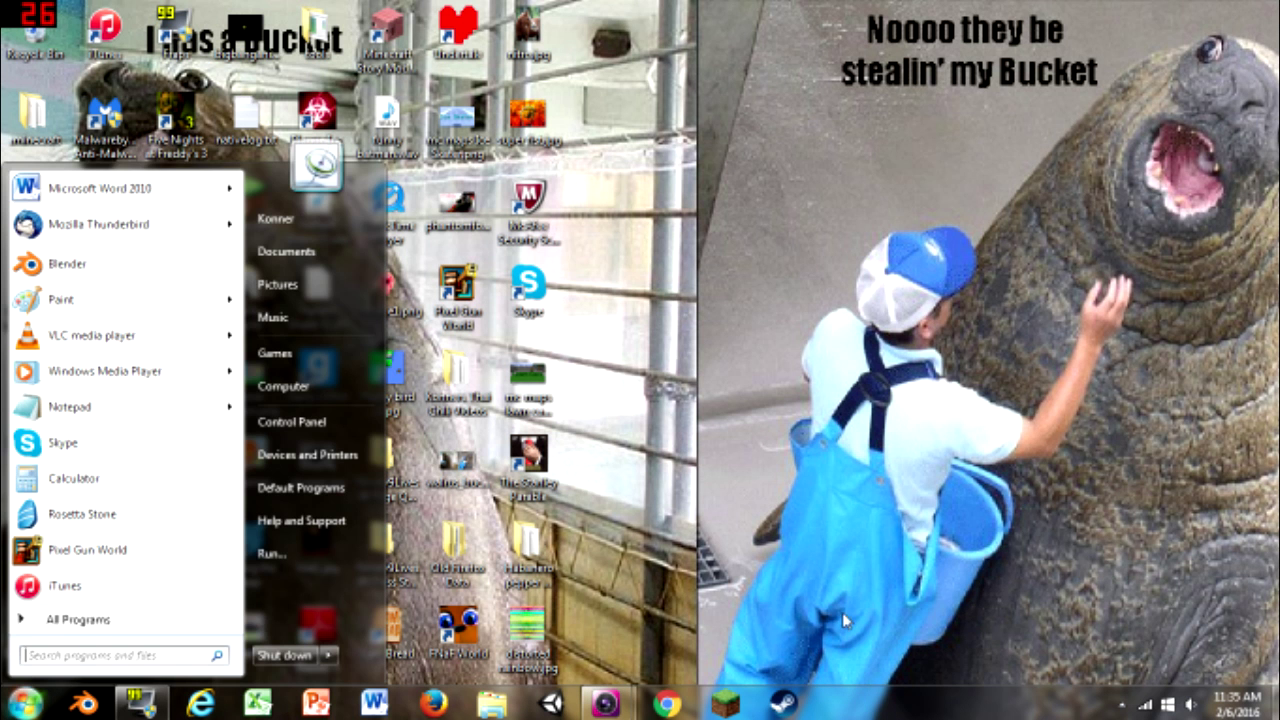
left_click(1035, 591)
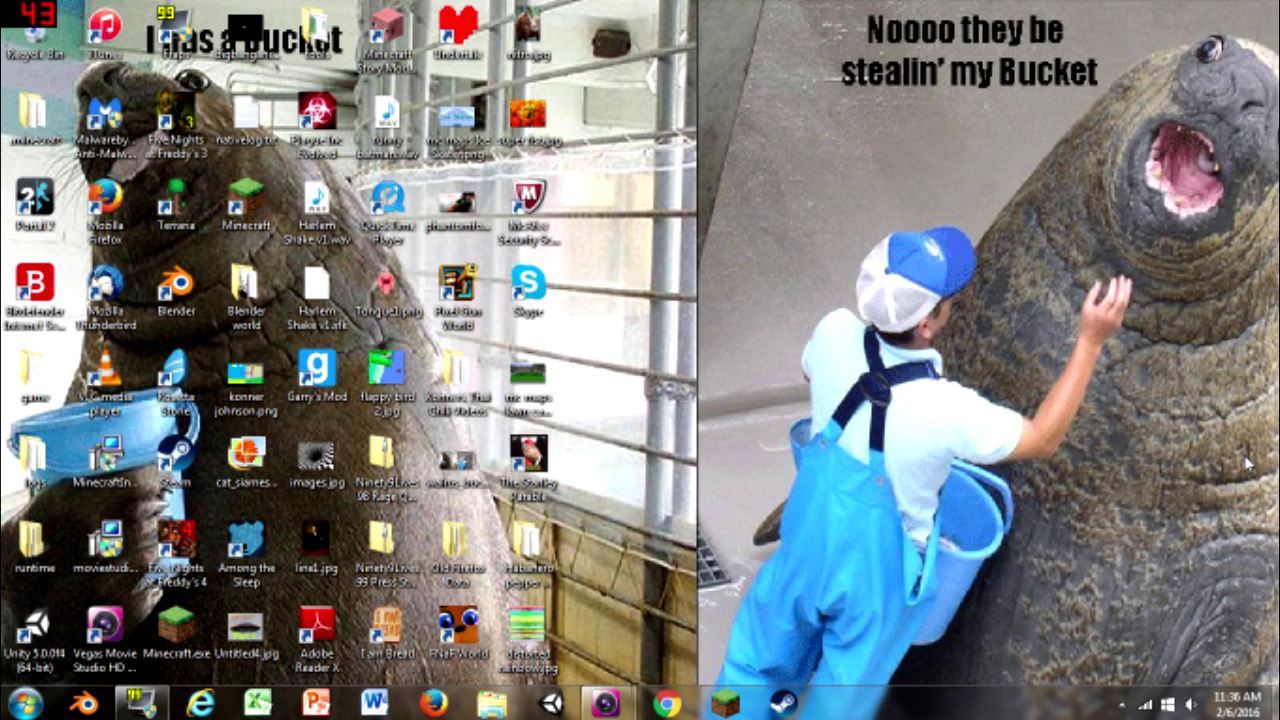
key("super+r")
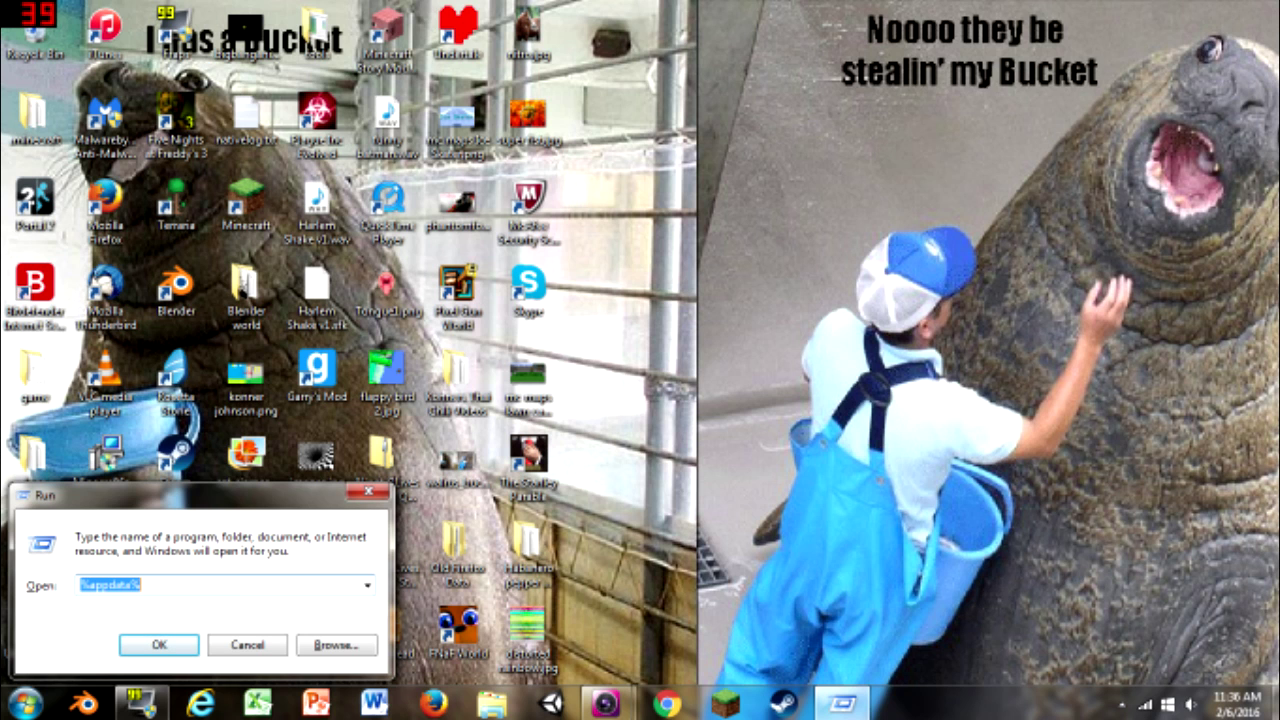
- Go into AppData's MMFApplications folder and pick Notepad to open the fnafw1 save file
left_click(160, 646)
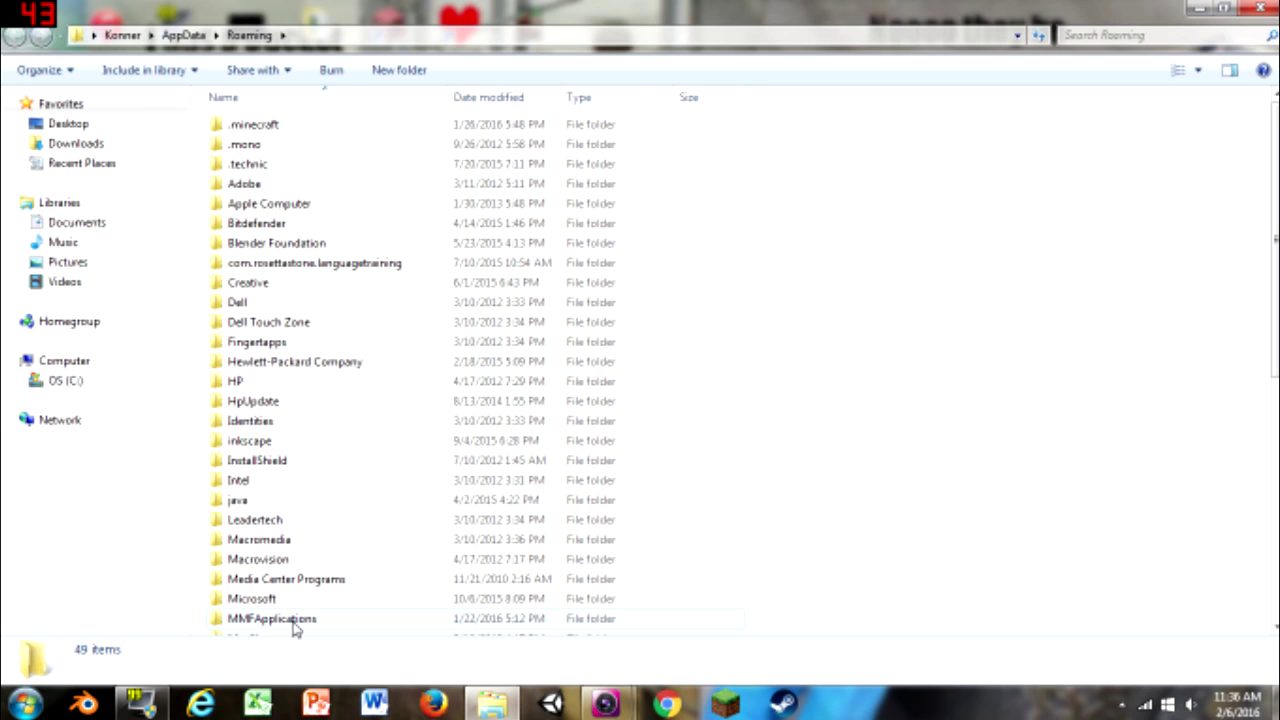
double_click(318, 620)
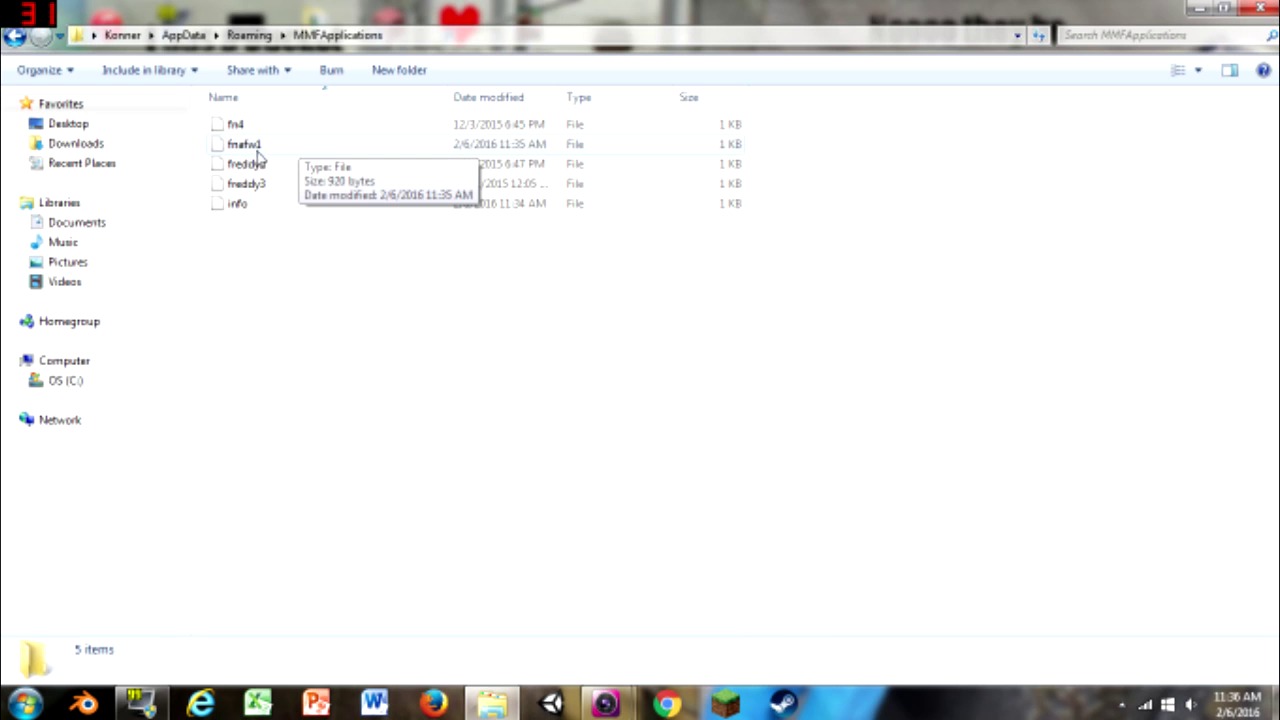
mouse_move(244, 144)
double_click(285, 148)
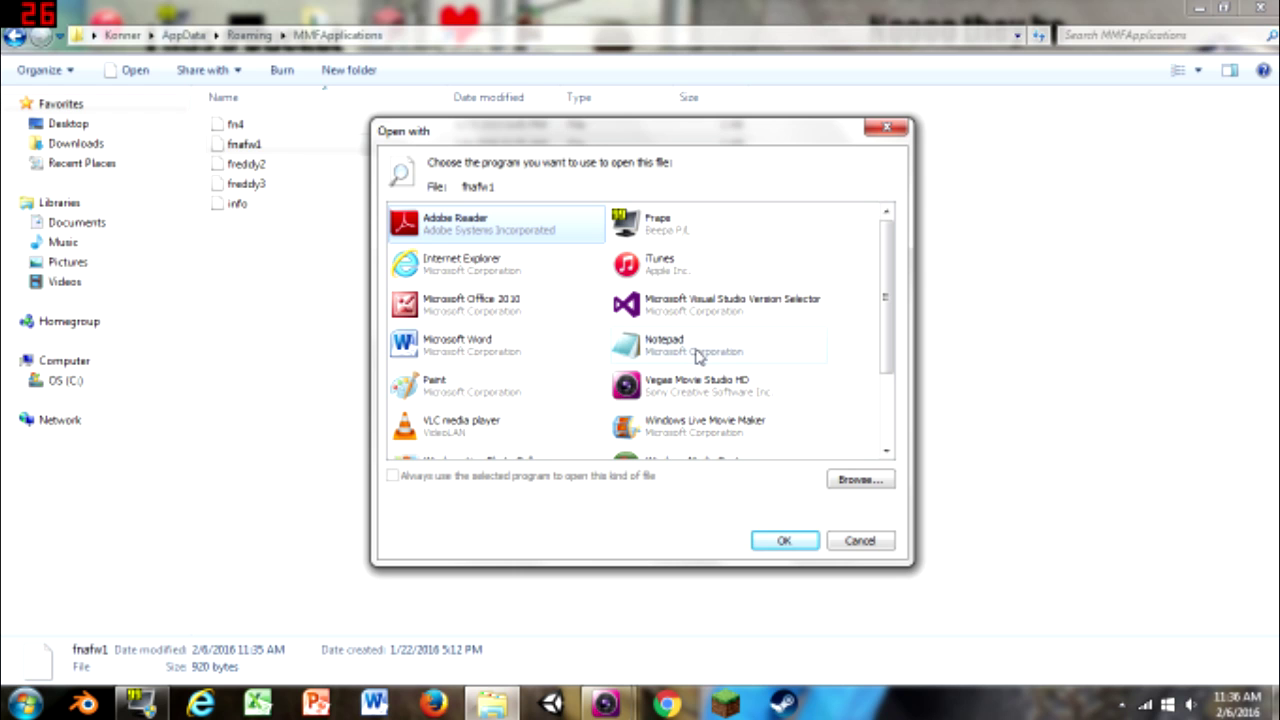
left_click(886, 127)
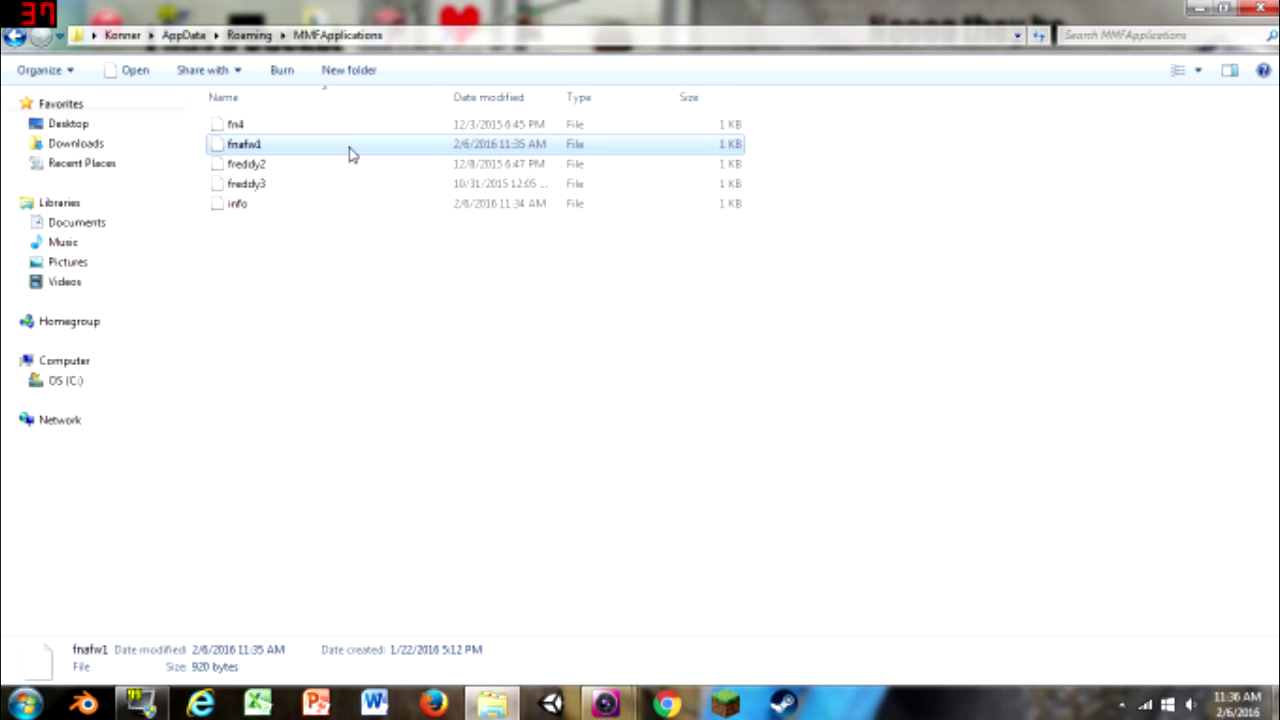
right_click(350, 153)
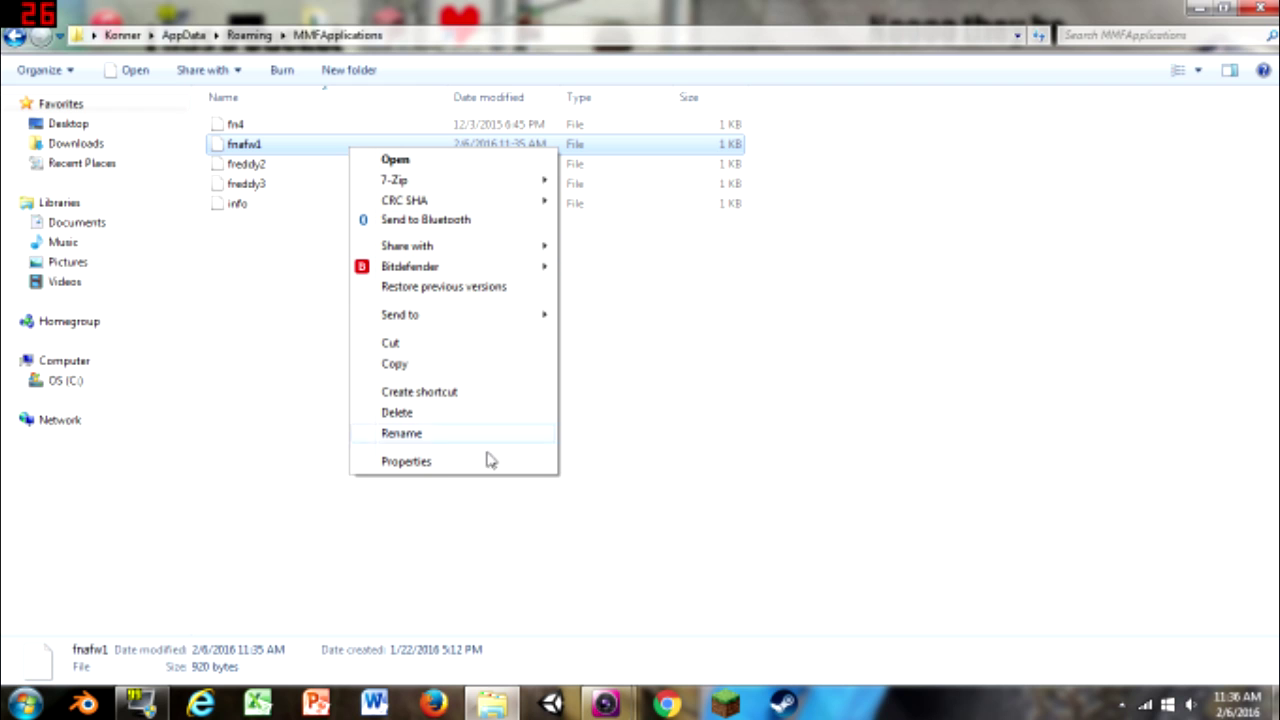
left_click(530, 157)
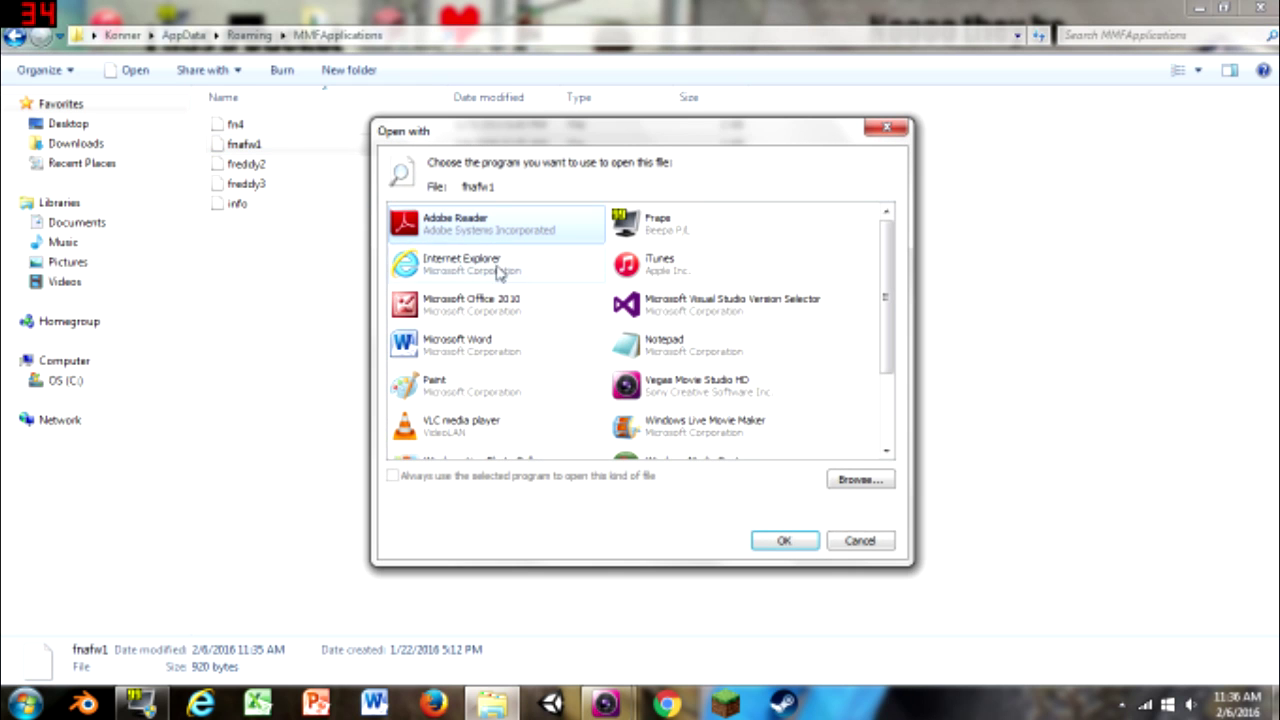
left_click(743, 347)
- Open fnafw1 in Notepad, scroll through its save data, and move the window right
left_click(773, 538)
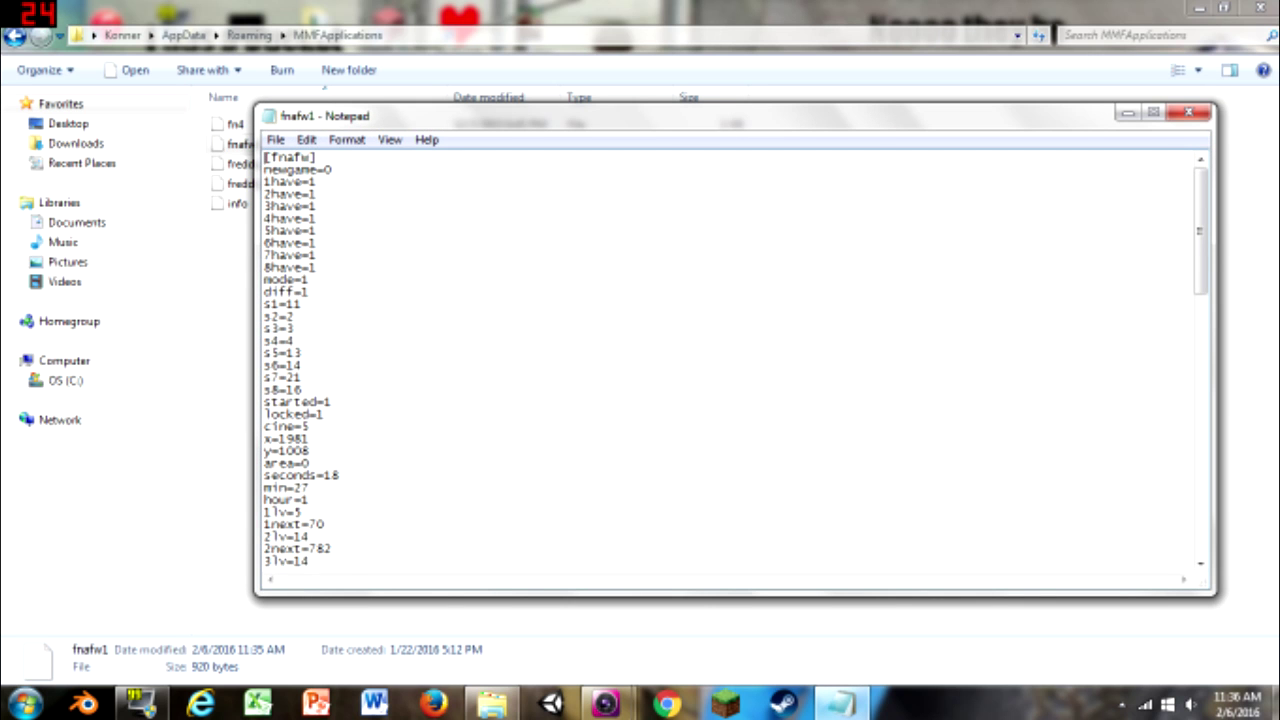
key("Page_Down")
key("Page_Down")
key("Page_Down")
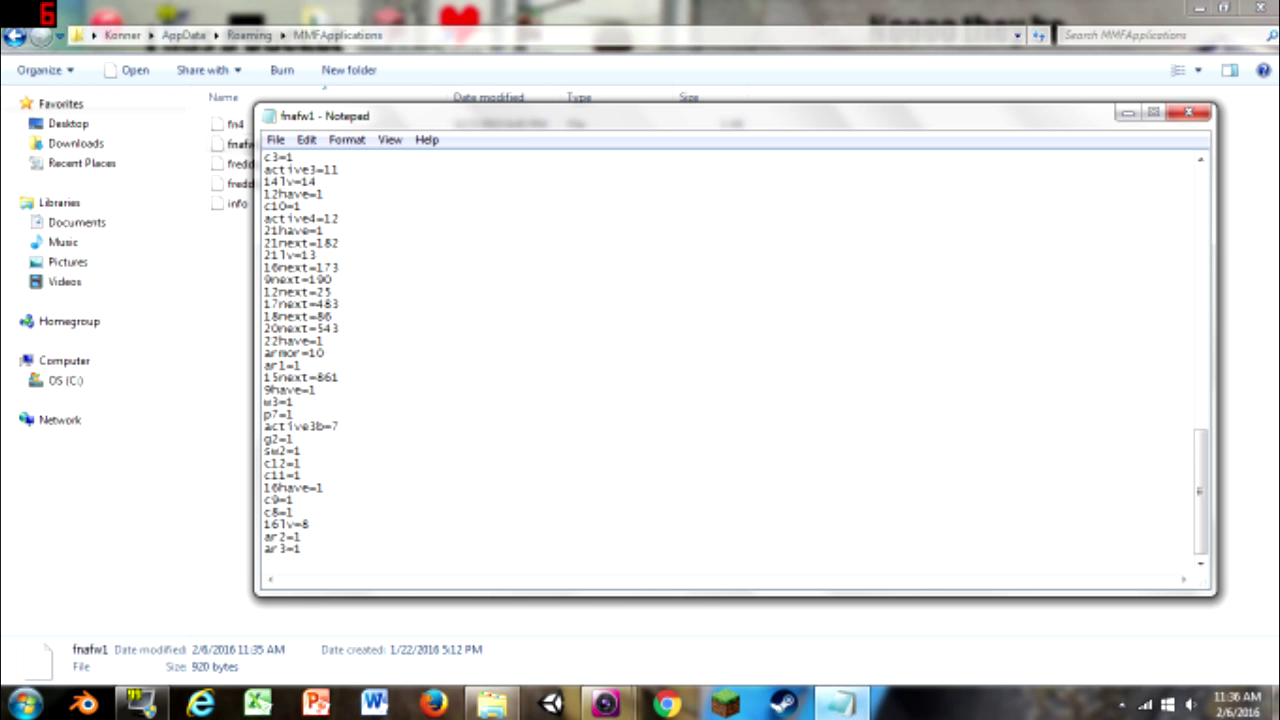
scroll(730, 360, "up", 5)
scroll(730, 360, "up", 5)
scroll(730, 360, "up", 5)
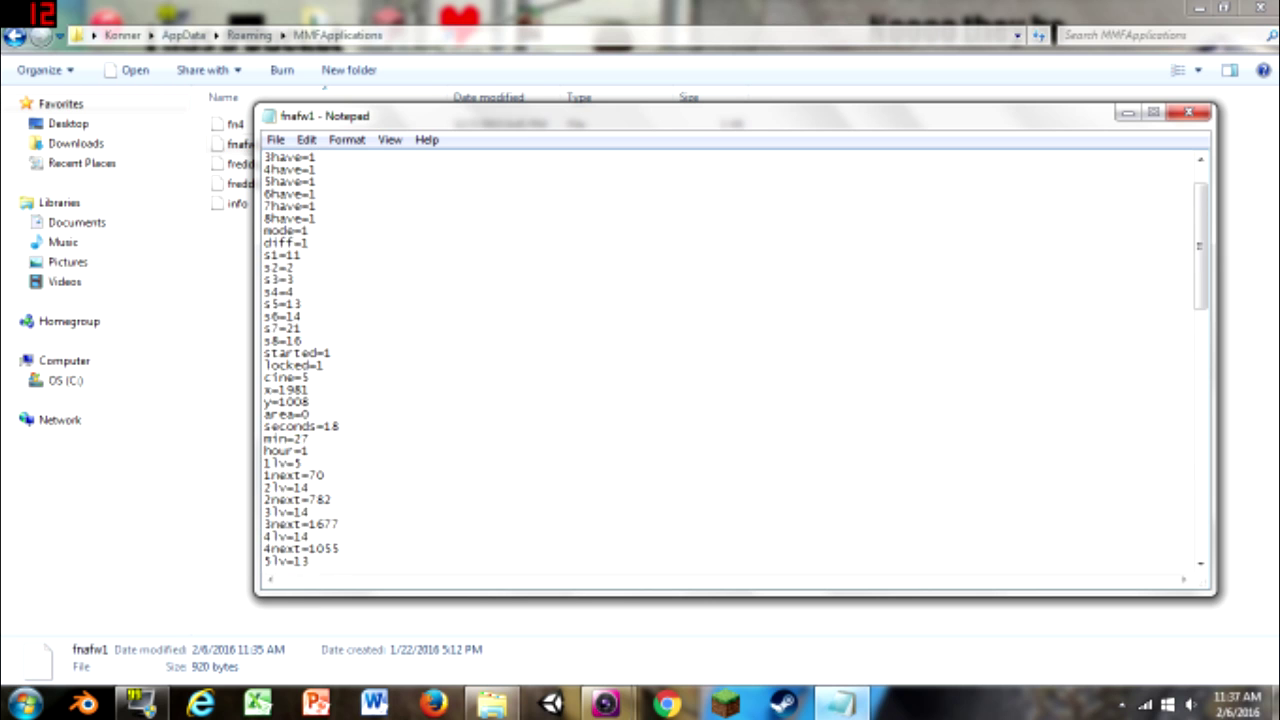
scroll(730, 360, "up", 3)
scroll(730, 360, "down", 2)
scroll(730, 360, "down", 7)
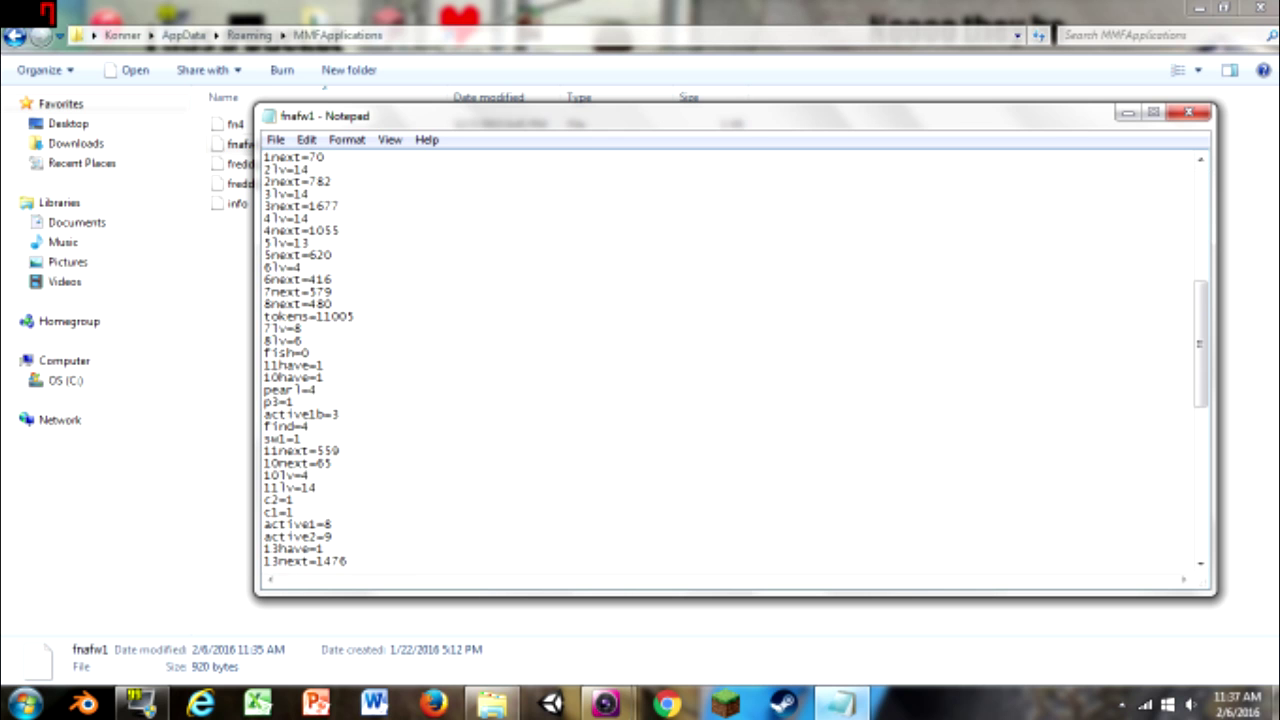
scroll(730, 360, "up", 9)
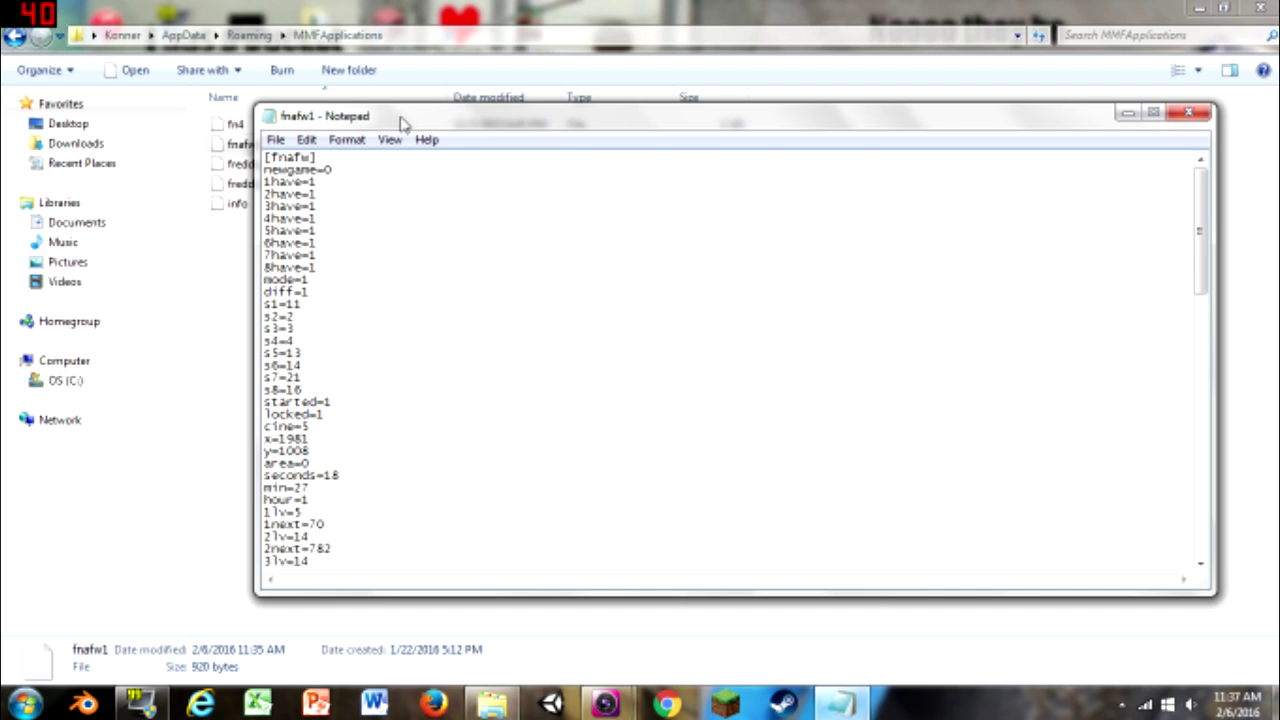
mouse_move(400, 116)
left_mouse_down()
mouse_move(557, 108)
mouse_move(549, 136)
left_mouse_up()
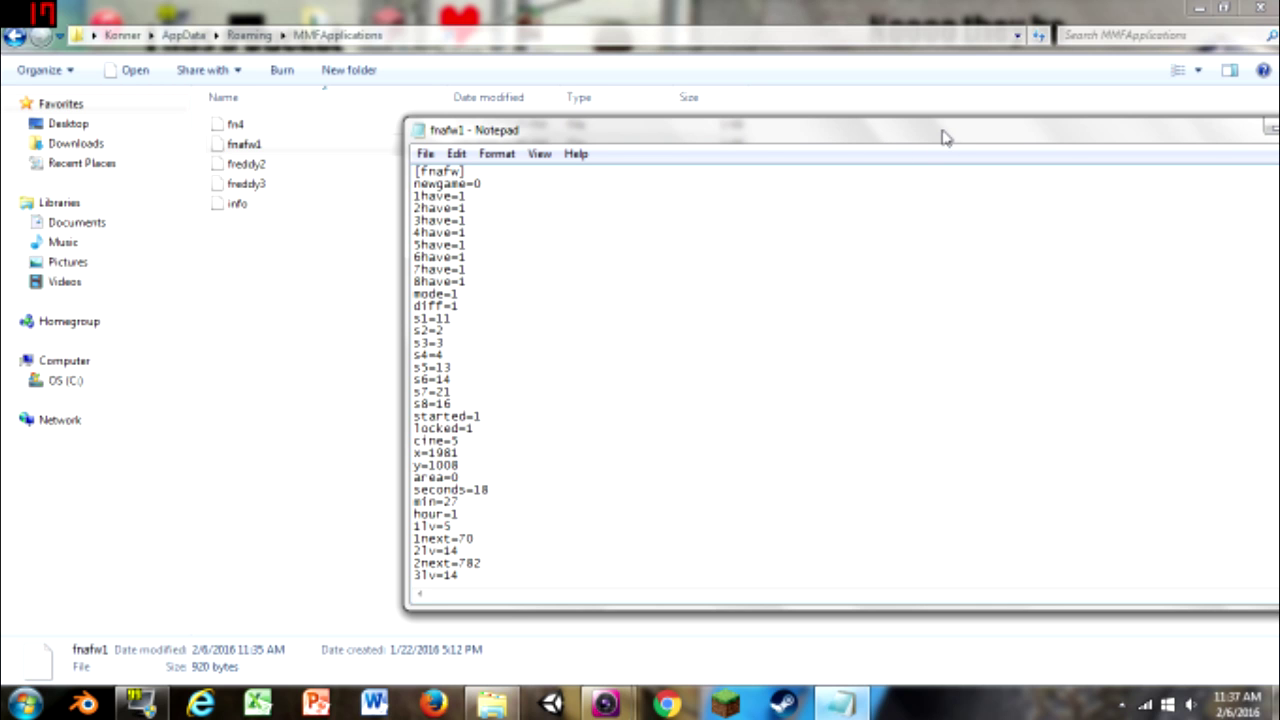
- Move Notepad back left, scroll to the tokens=11005 line, and select its value
left_click_drag(945, 137, 763, 132)
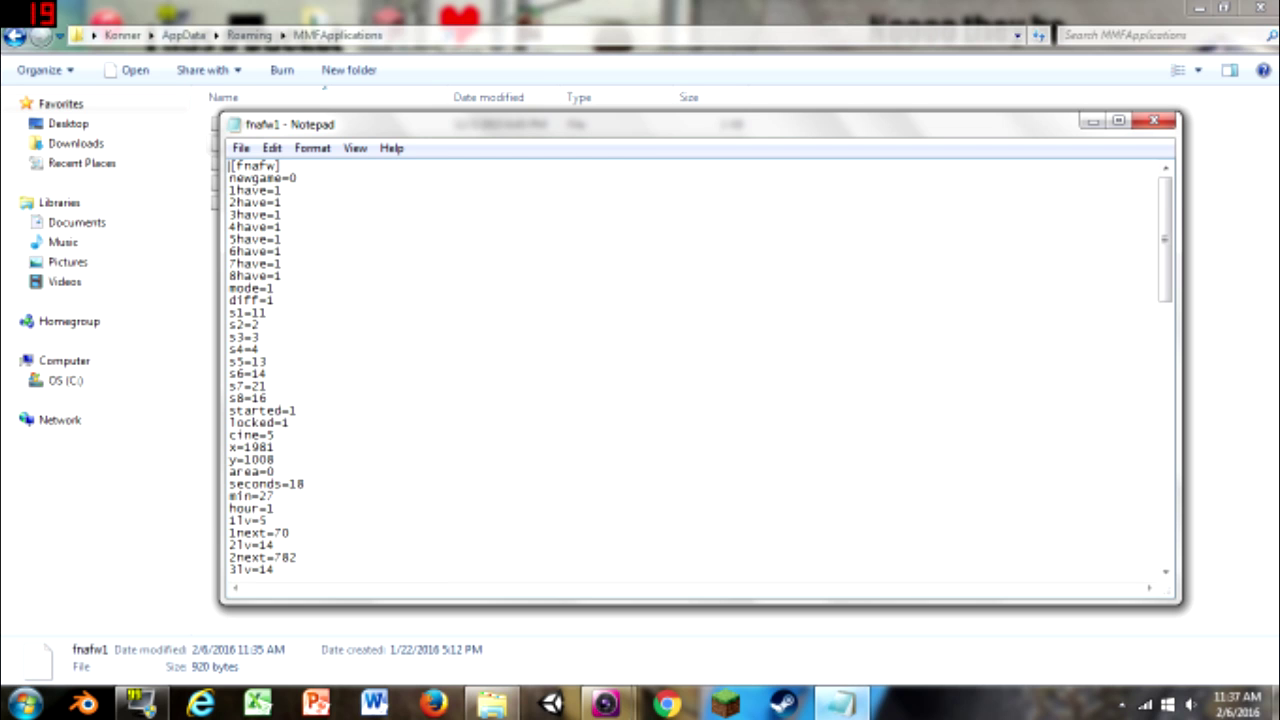
scroll(697, 370, "down", 3)
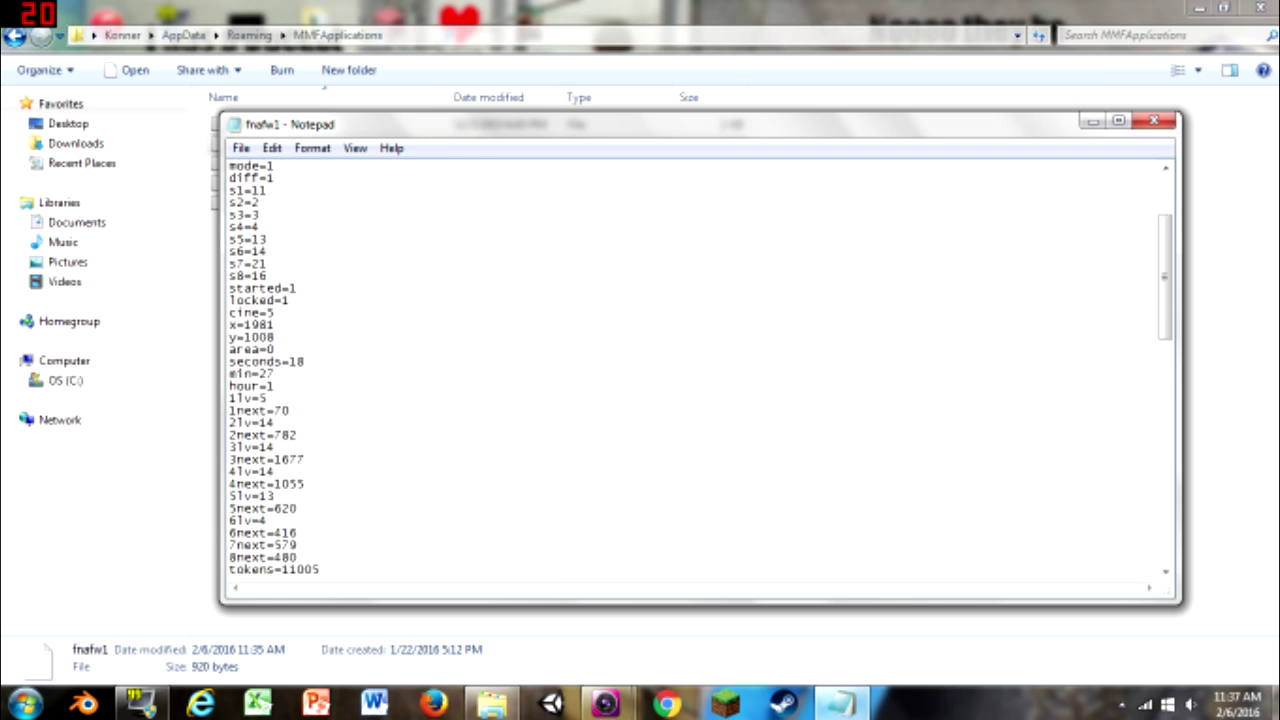
scroll(697, 370, "down", 3)
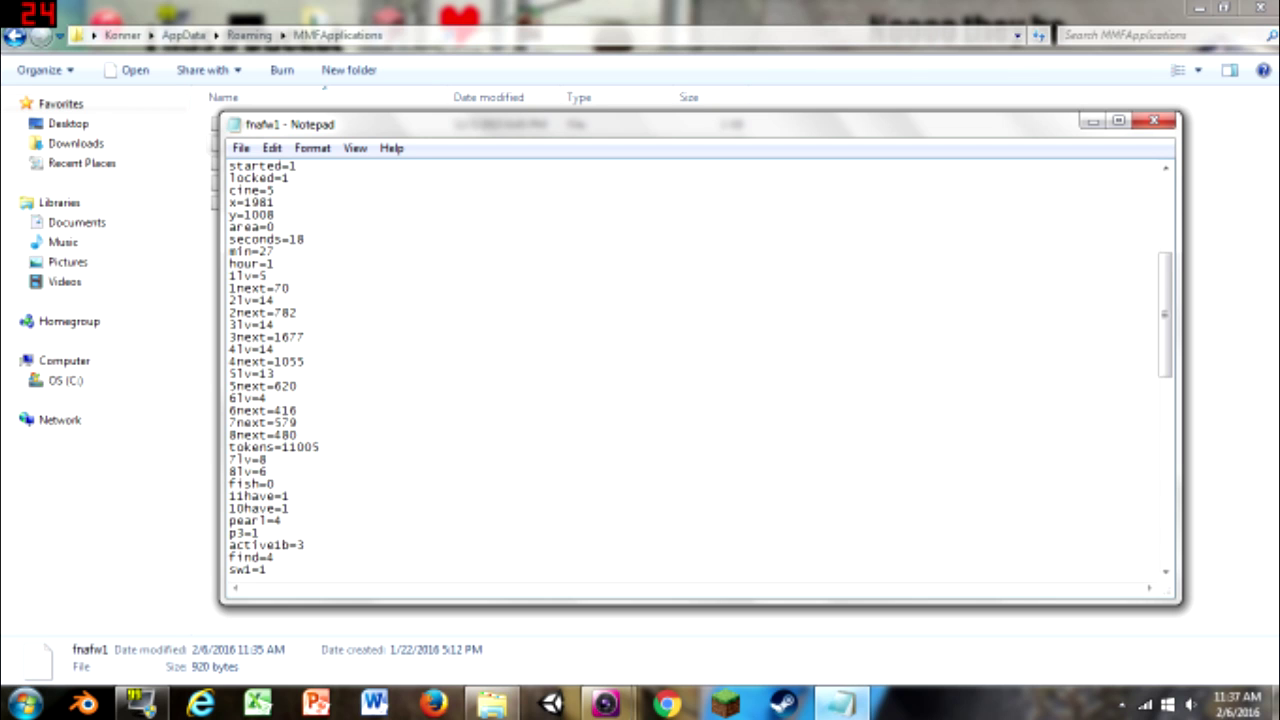
scroll(697, 370, "down", 2)
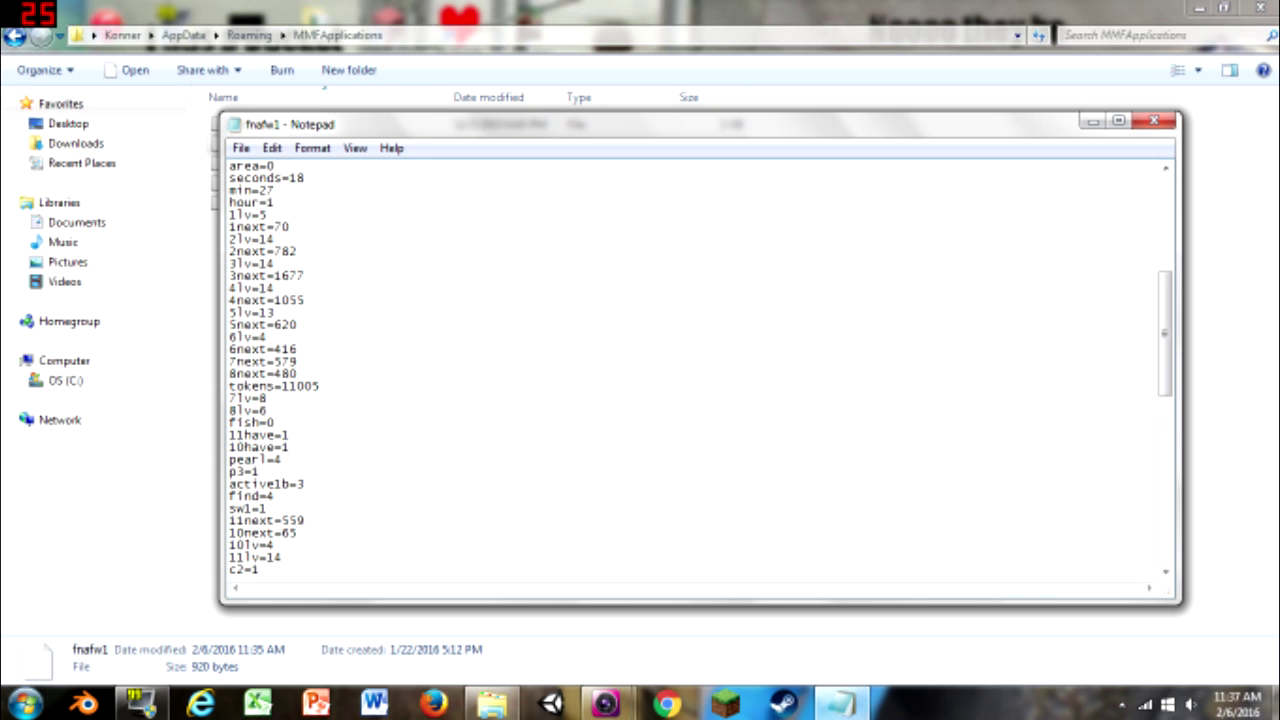
mouse_move(320, 386)
left_mouse_down()
mouse_move(229, 386)
mouse_move(289, 386)
left_mouse_up()
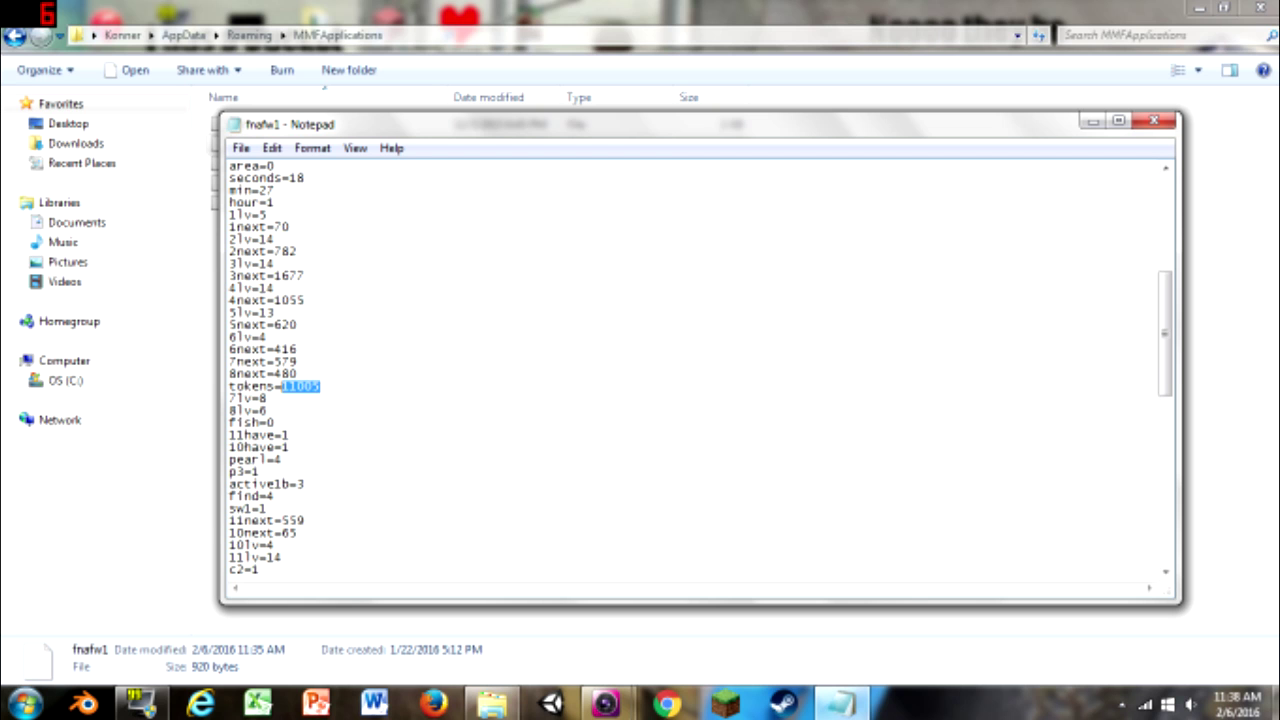
- Look over the save file, close Notepad unchanged, and reopen fnafw1 from Explorer
scroll(700, 365, "down", 5)
scroll(700, 365, "down", 4)
scroll(700, 365, "down", 5)
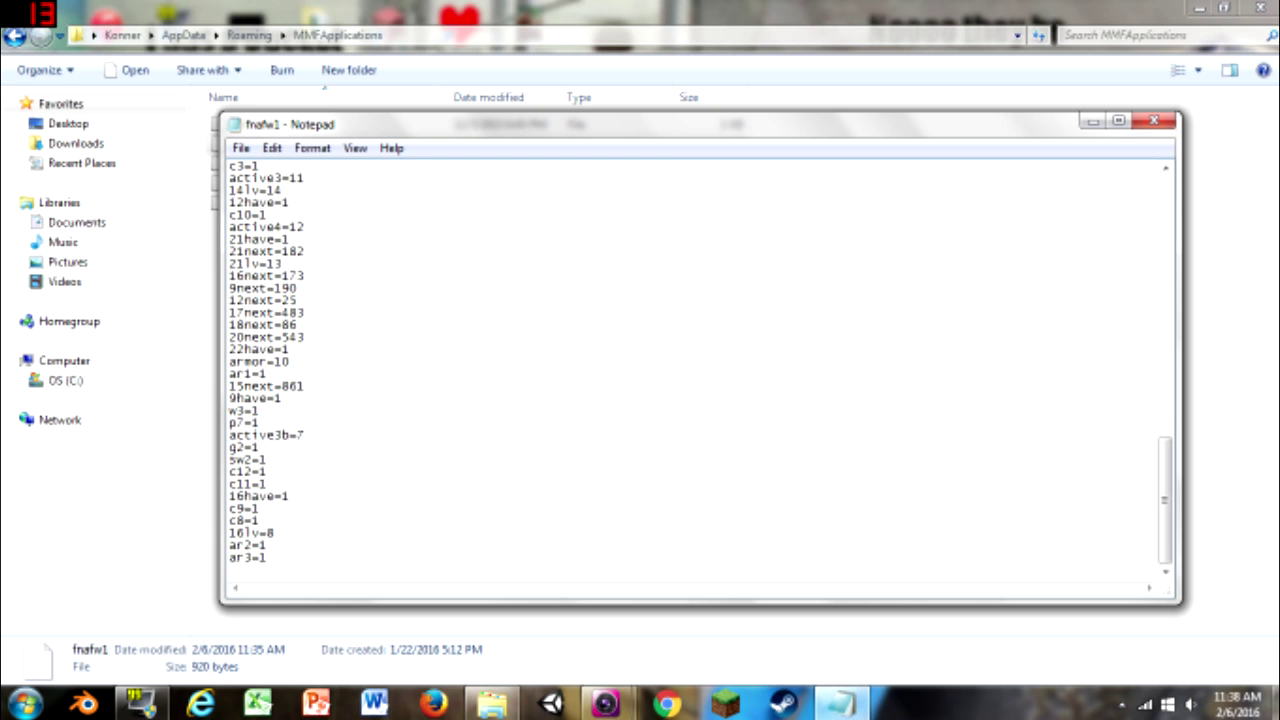
scroll(700, 365, "up", 10)
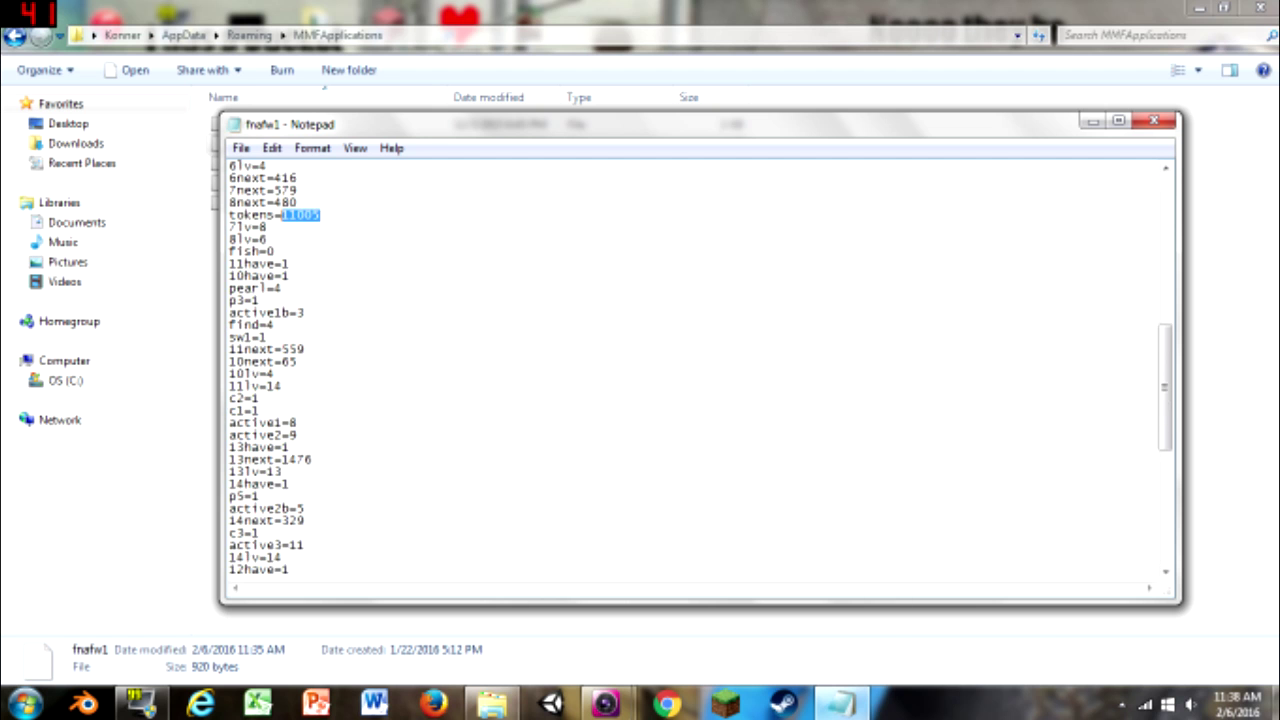
scroll(700, 365, "up", 2)
scroll(700, 365, "up", 5)
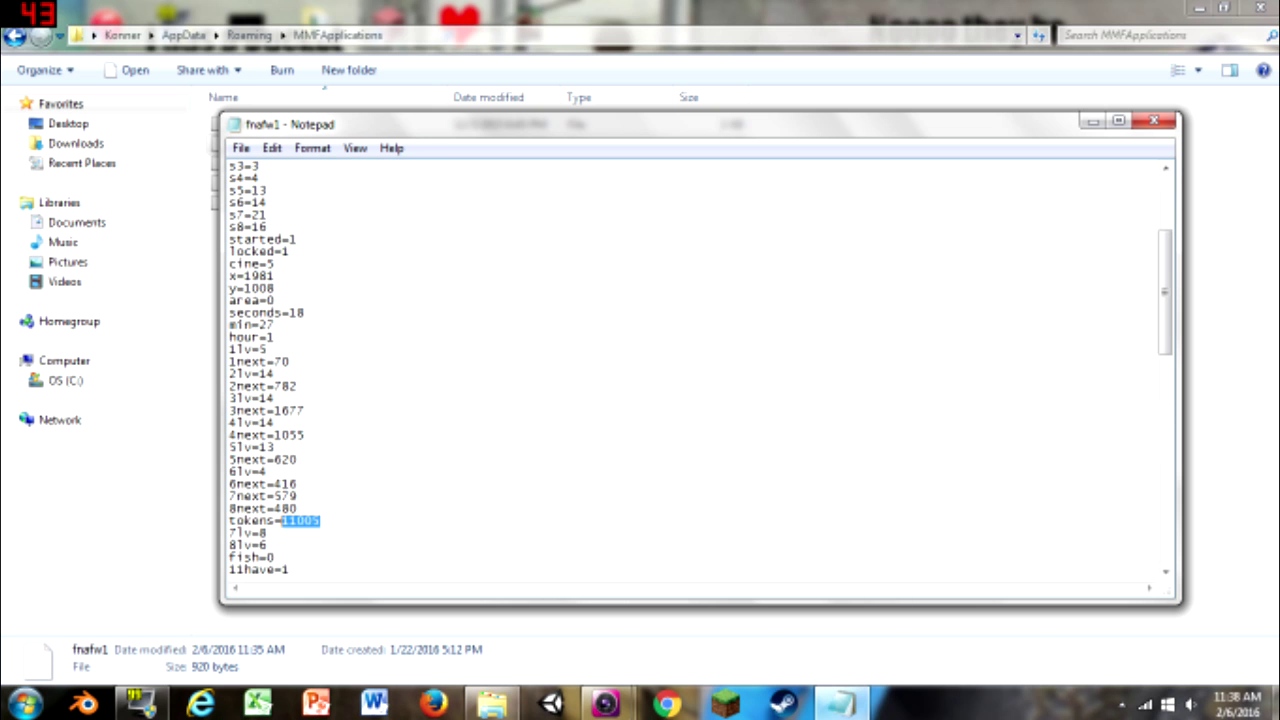
scroll(700, 365, "up", 2)
scroll(700, 365, "up", 3)
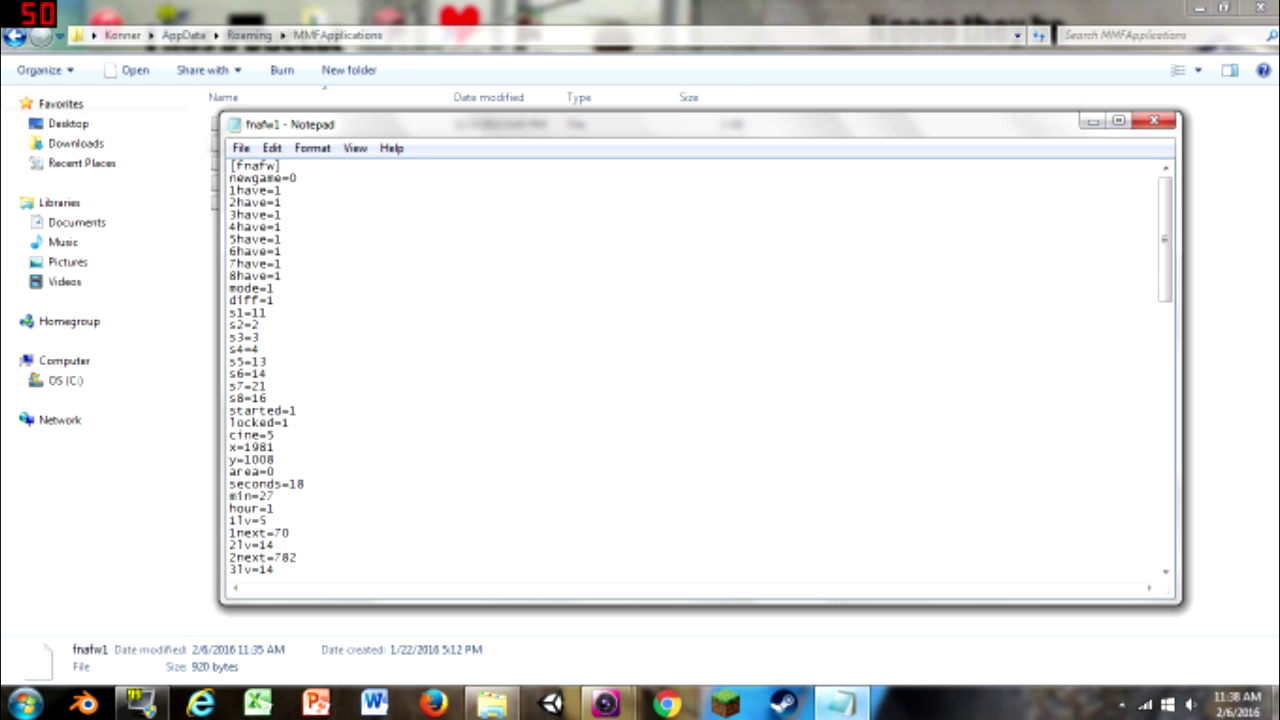
scroll(700, 370, "down", 7)
scroll(700, 370, "down", 7)
scroll(700, 370, "down", 3)
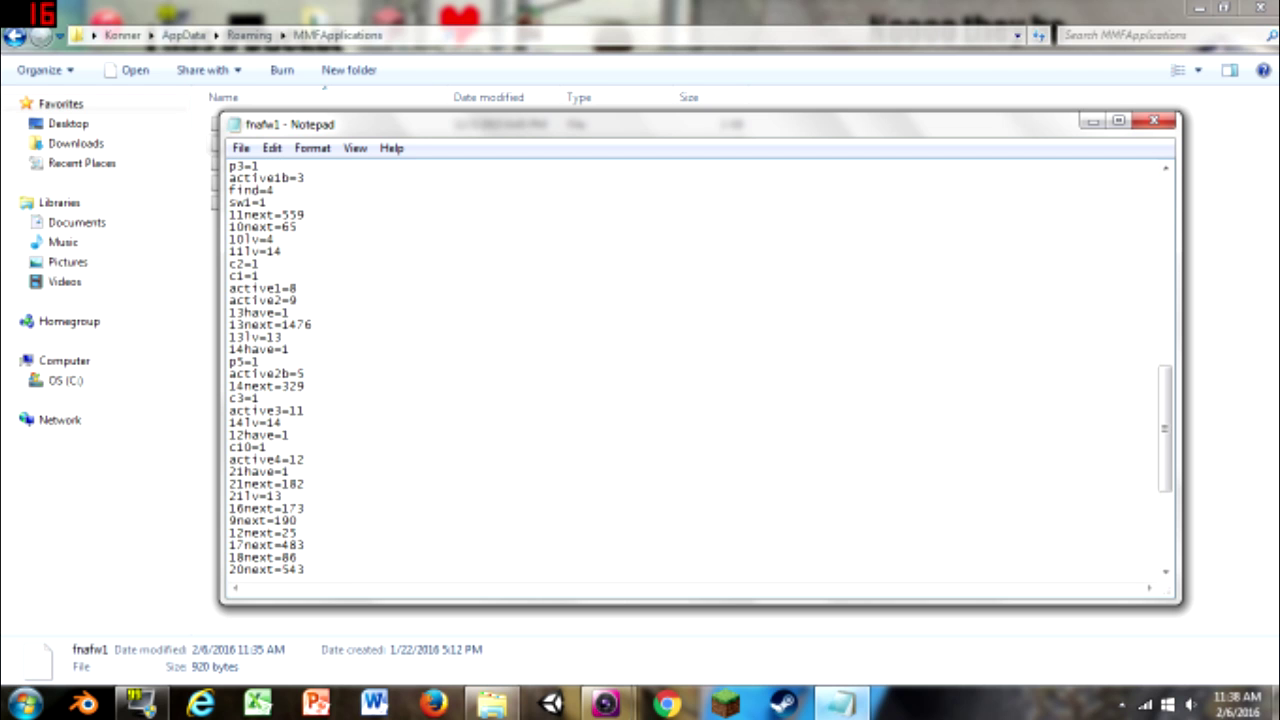
left_click(1155, 125)
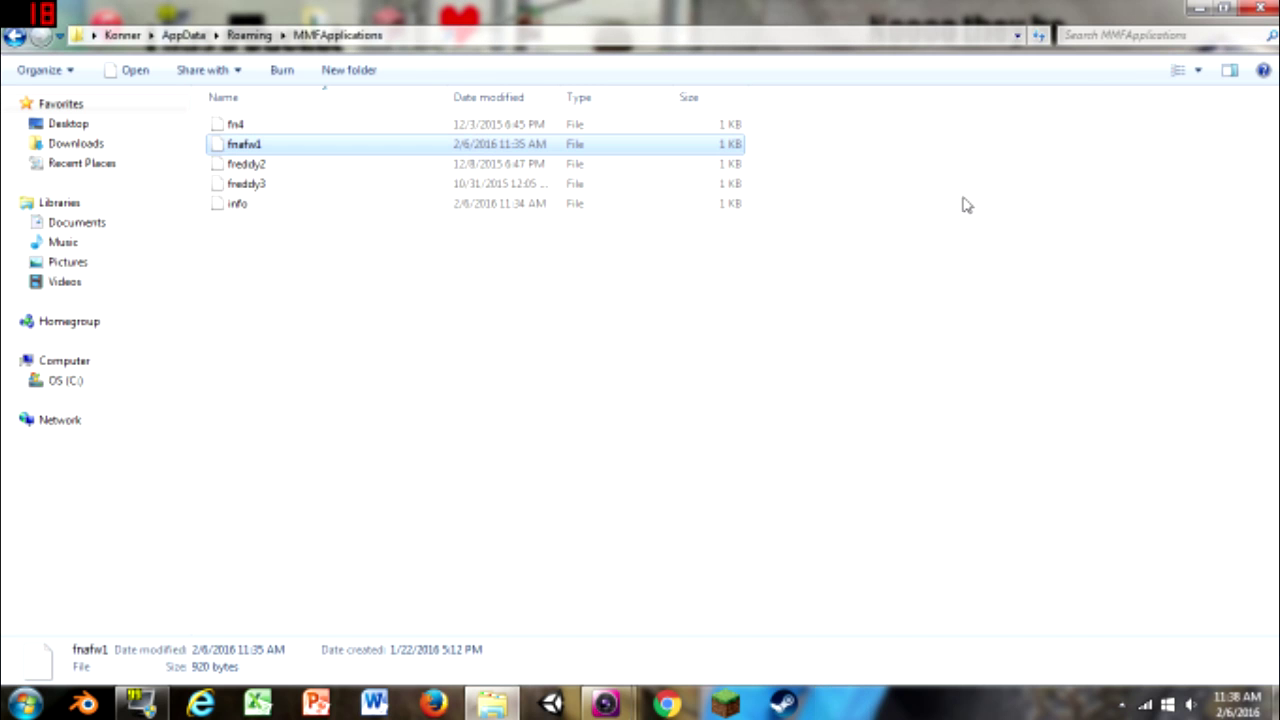
double_click(292, 150)
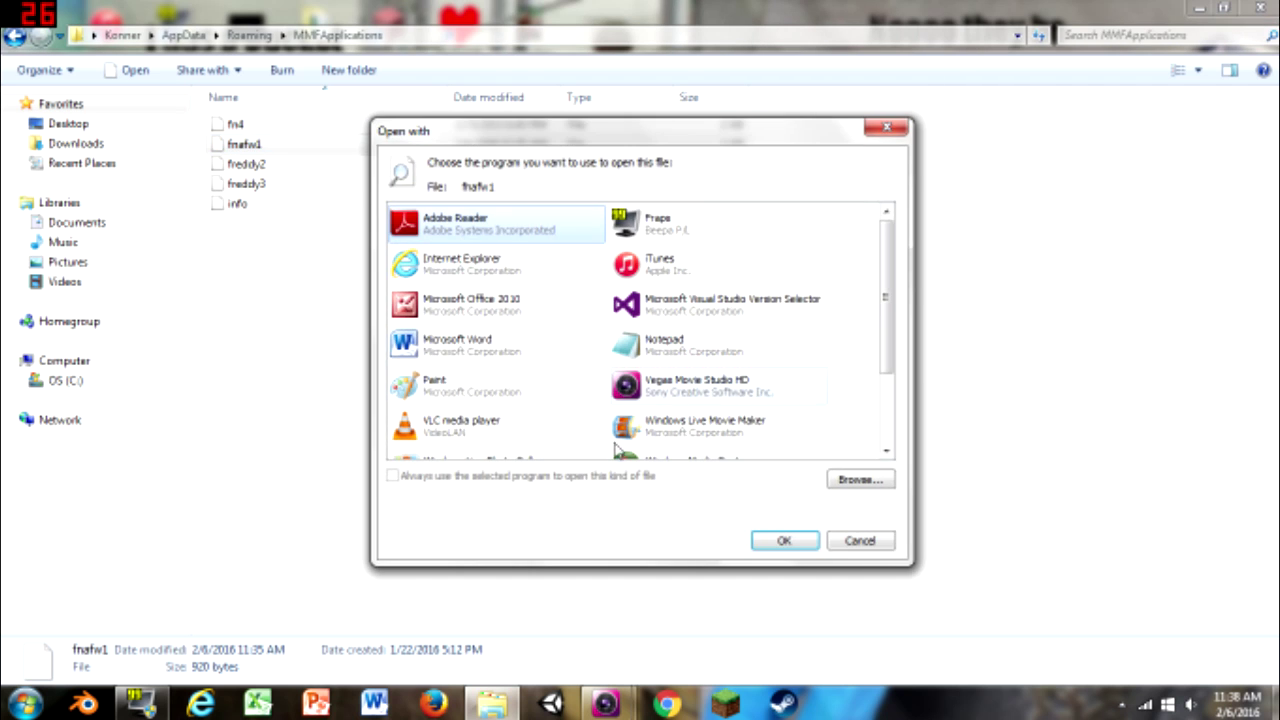
- Open fnafw1 in Notepad, replace tokens 11005 with 100000, and save on closing
double_click(660, 345)
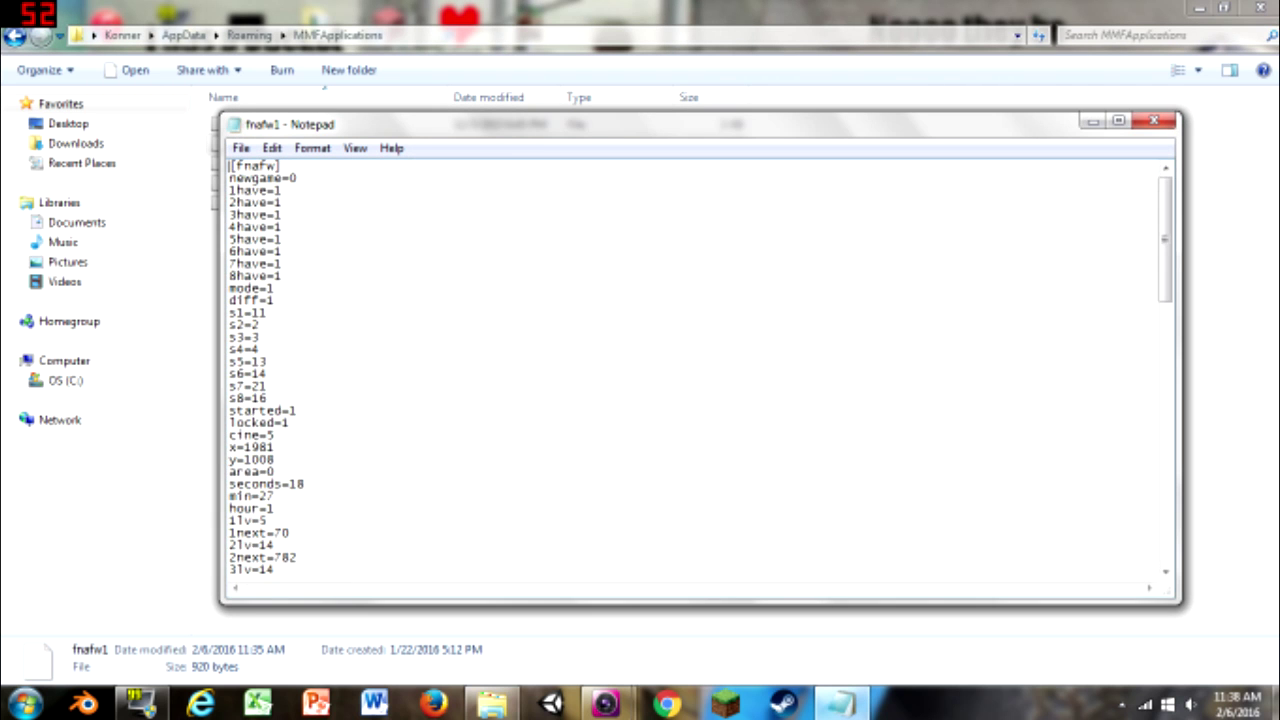
scroll(700, 370, "down", 7)
mouse_move(320, 447)
left_mouse_down()
mouse_move(229, 447)
mouse_move(283, 447)
left_mouse_up()
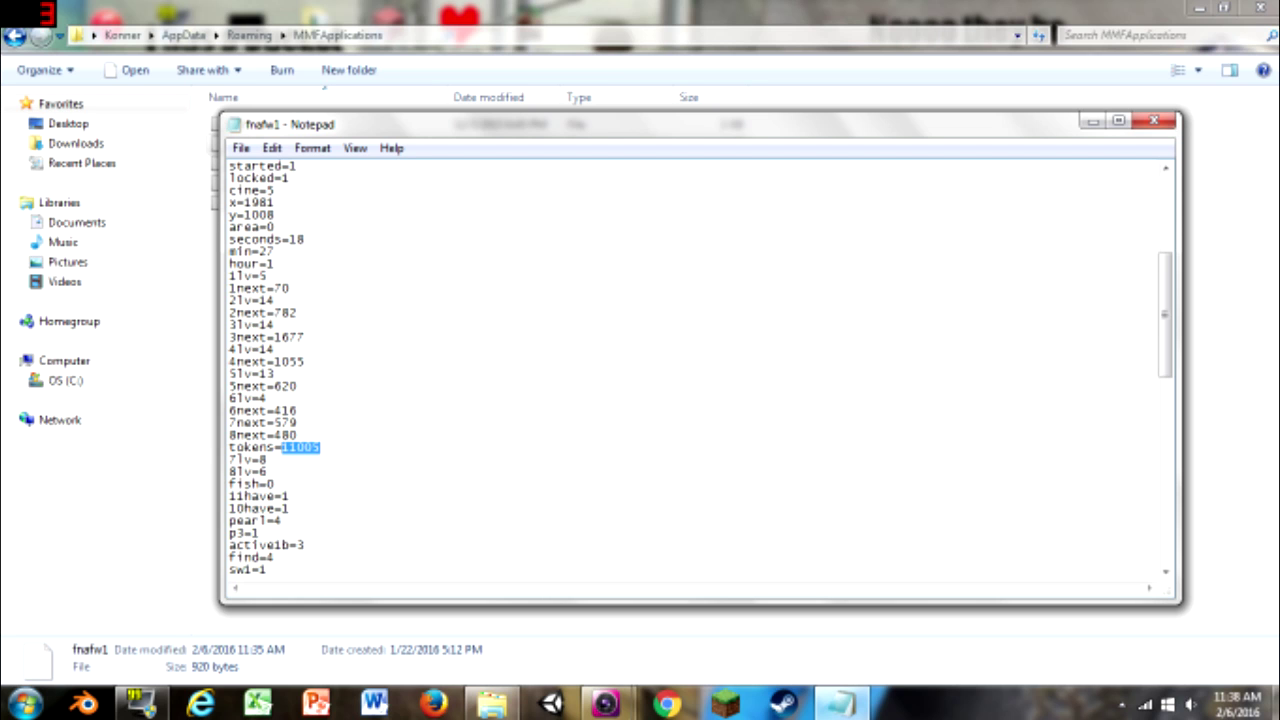
type("100")
left_click(1154, 121)
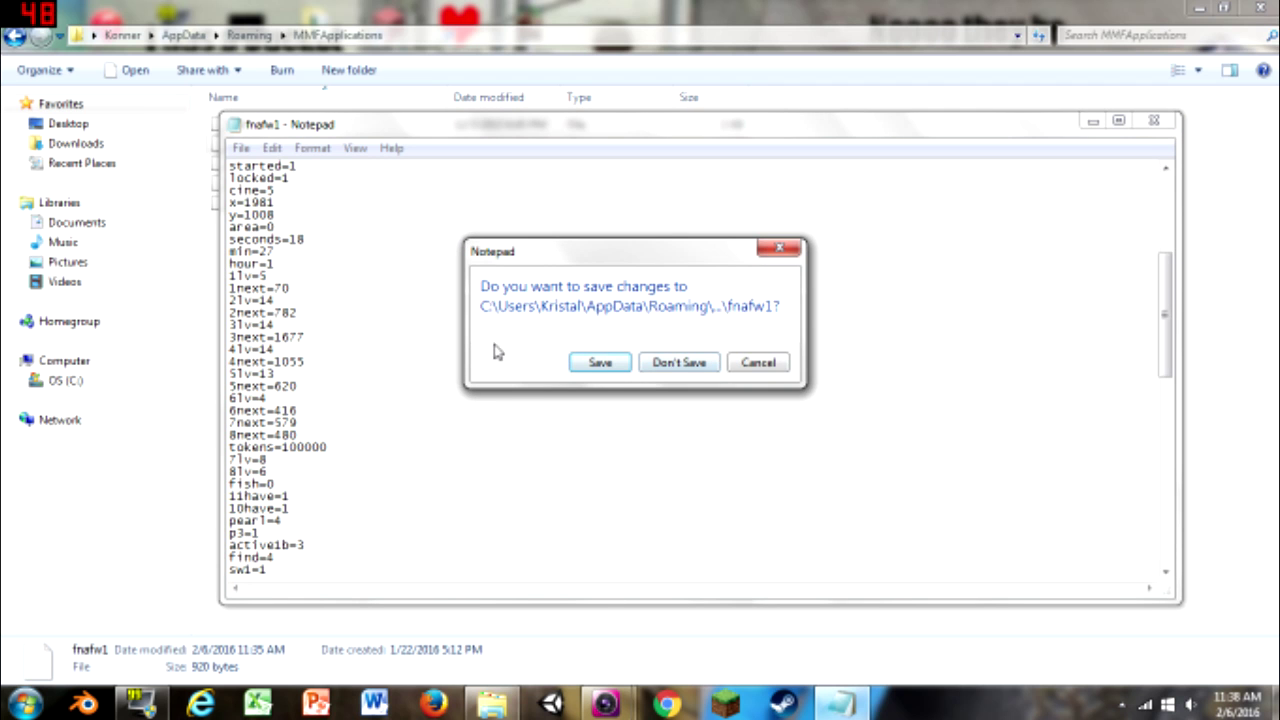
left_click(599, 362)
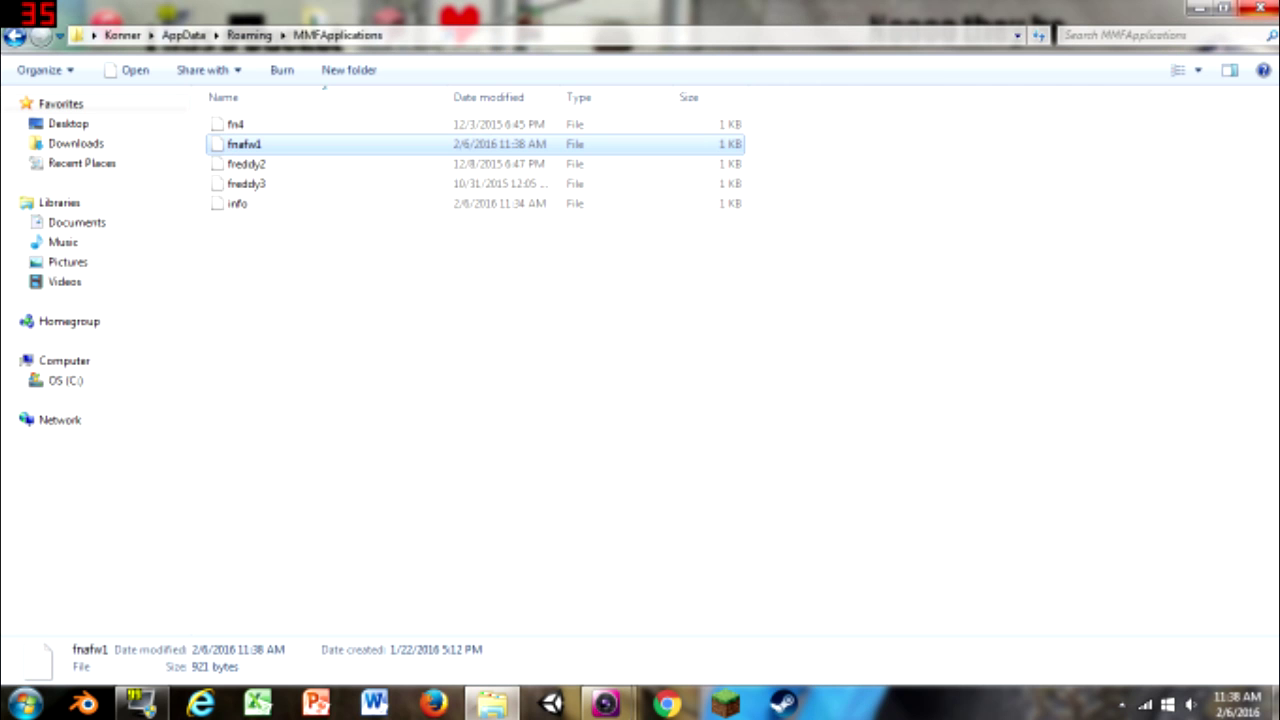
- Relaunch FNaF World, continue Slot 1 past Party Creation, and take the fourth jump destination
left_click(1254, 8)
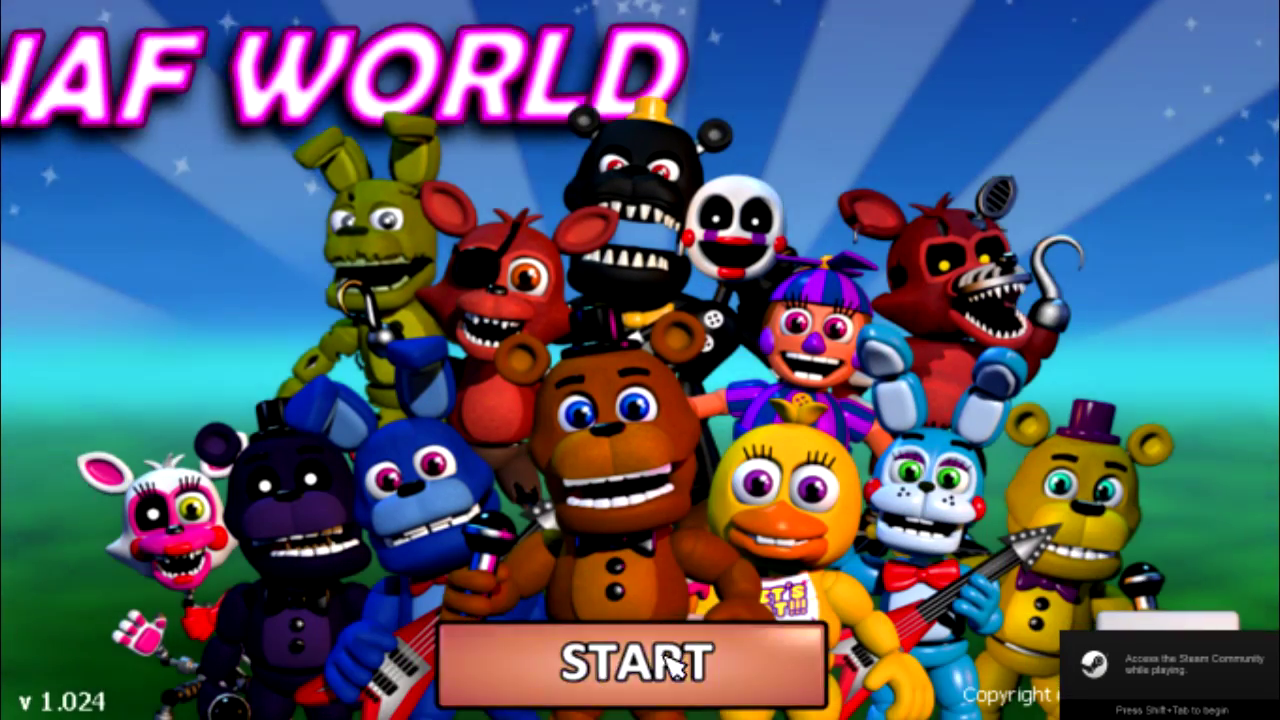
left_click(650, 676)
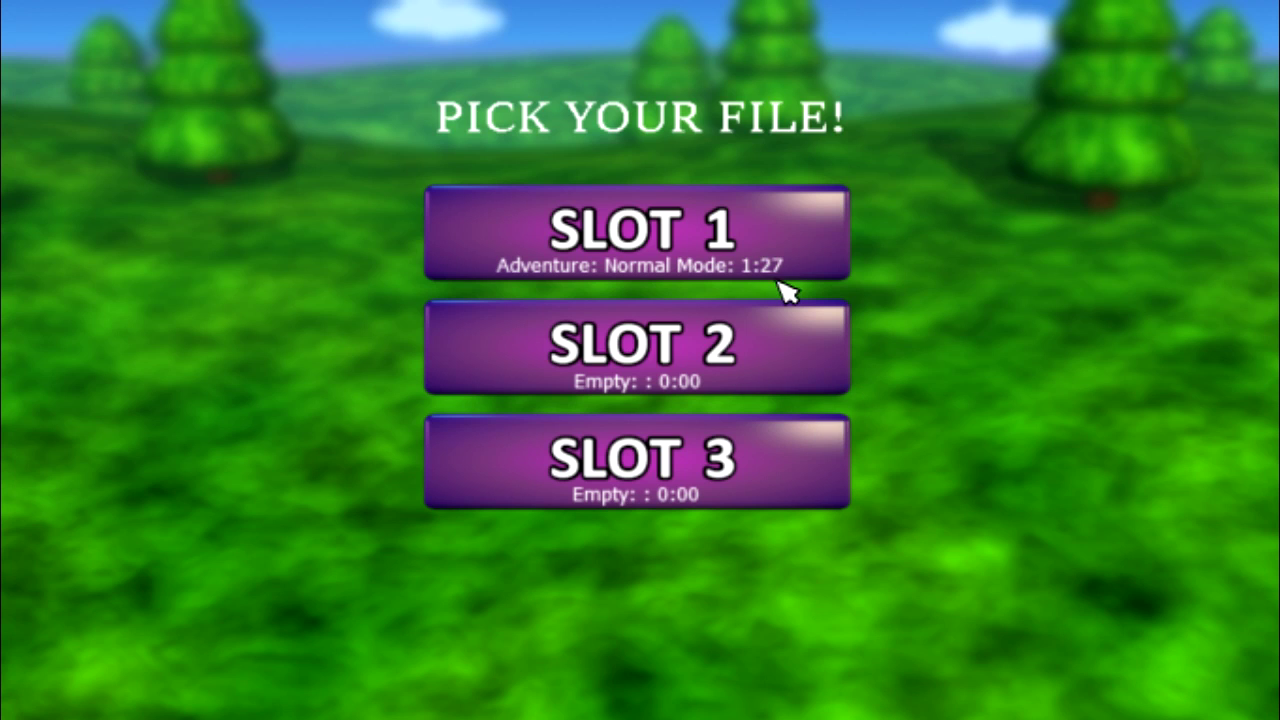
left_click(779, 279)
left_click(722, 430)
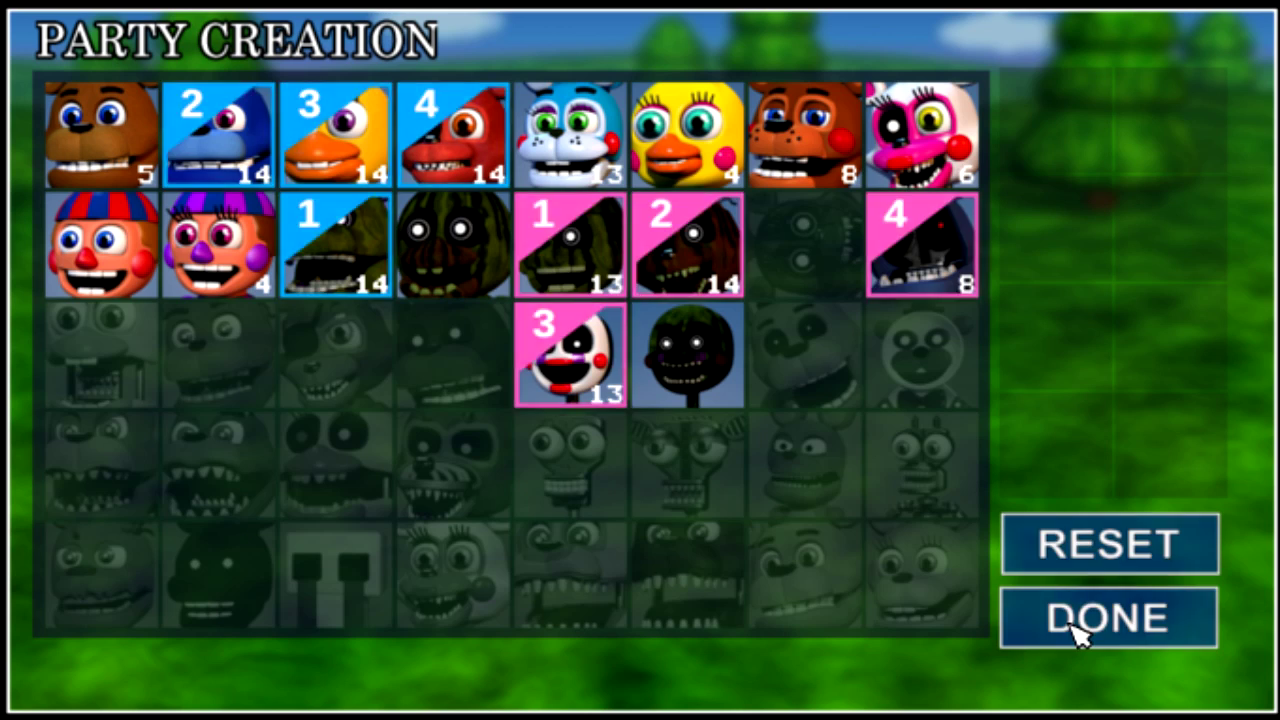
left_click(1074, 628)
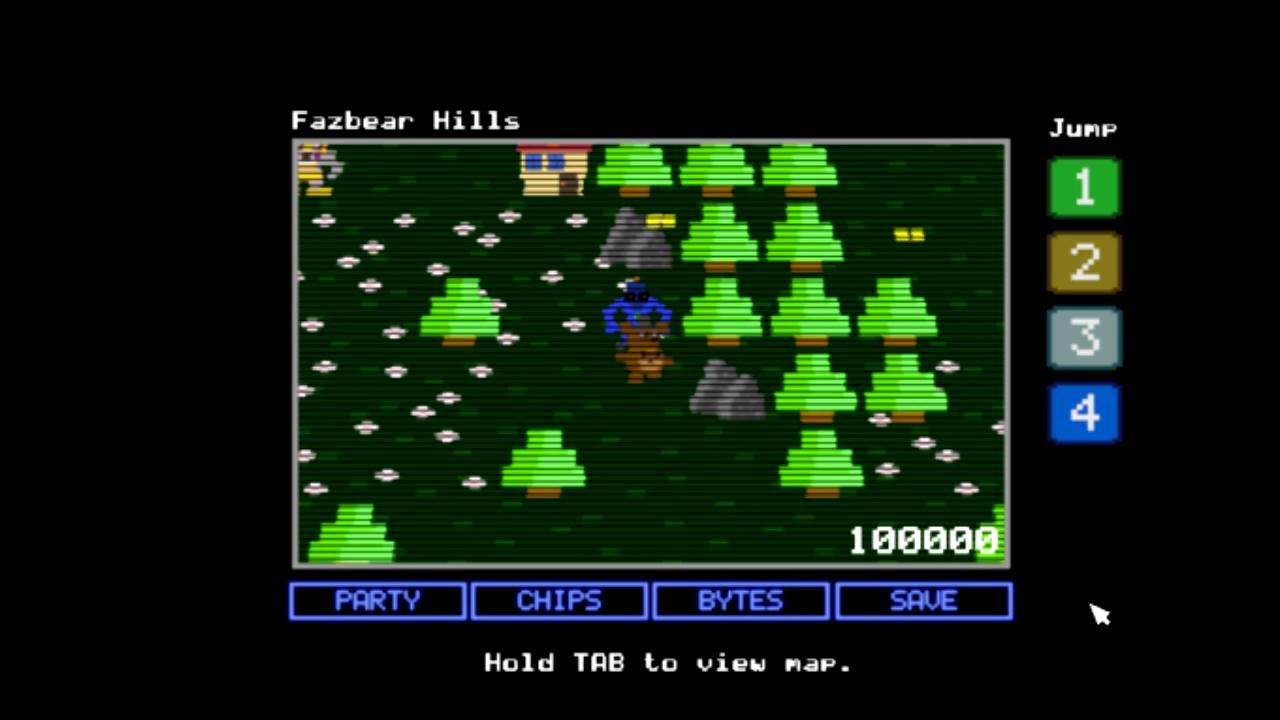
left_click(1110, 422)
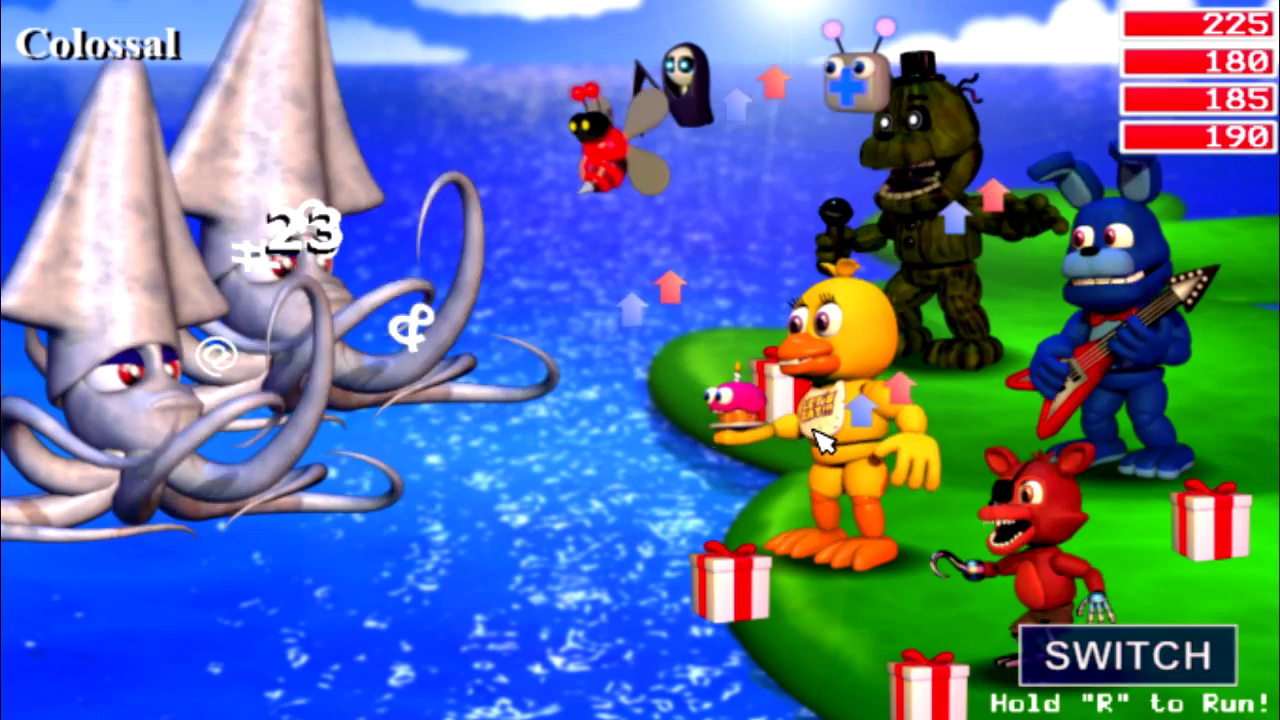
- Hit Phantom Mangle with Bash Jam and Rainy Day, trying to flee twice, then view the world map
key("r")
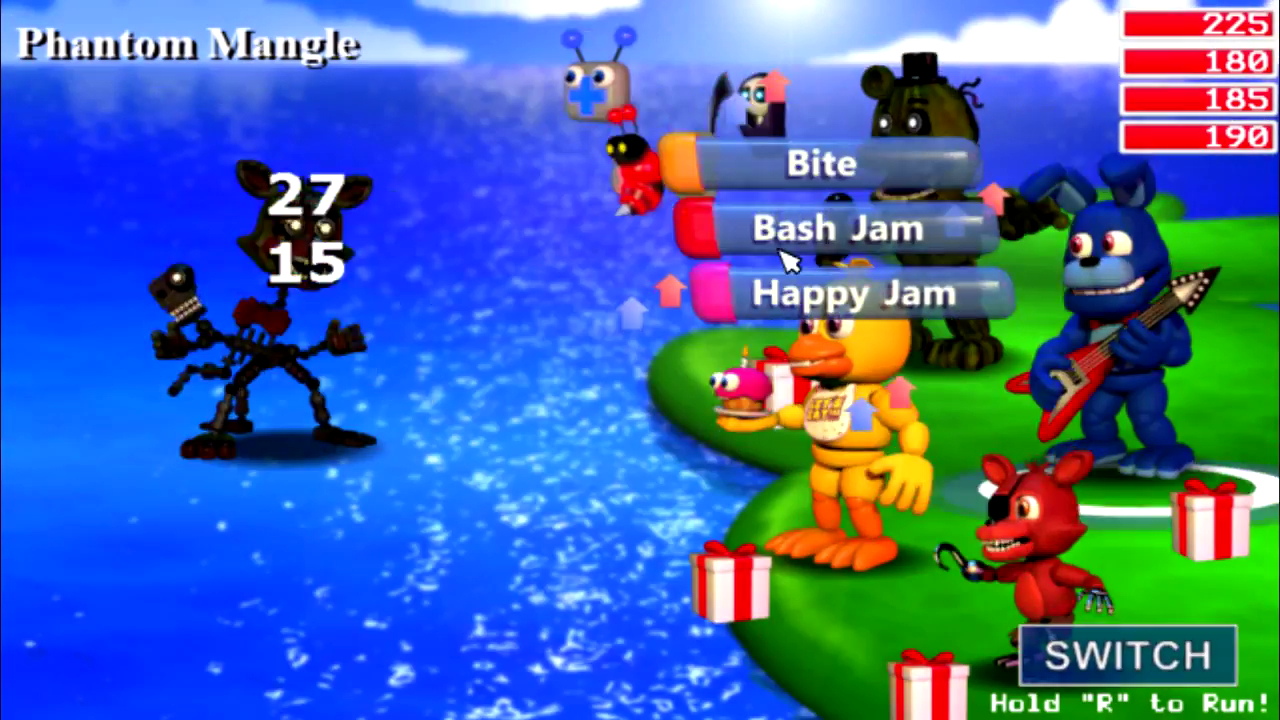
left_click(778, 238)
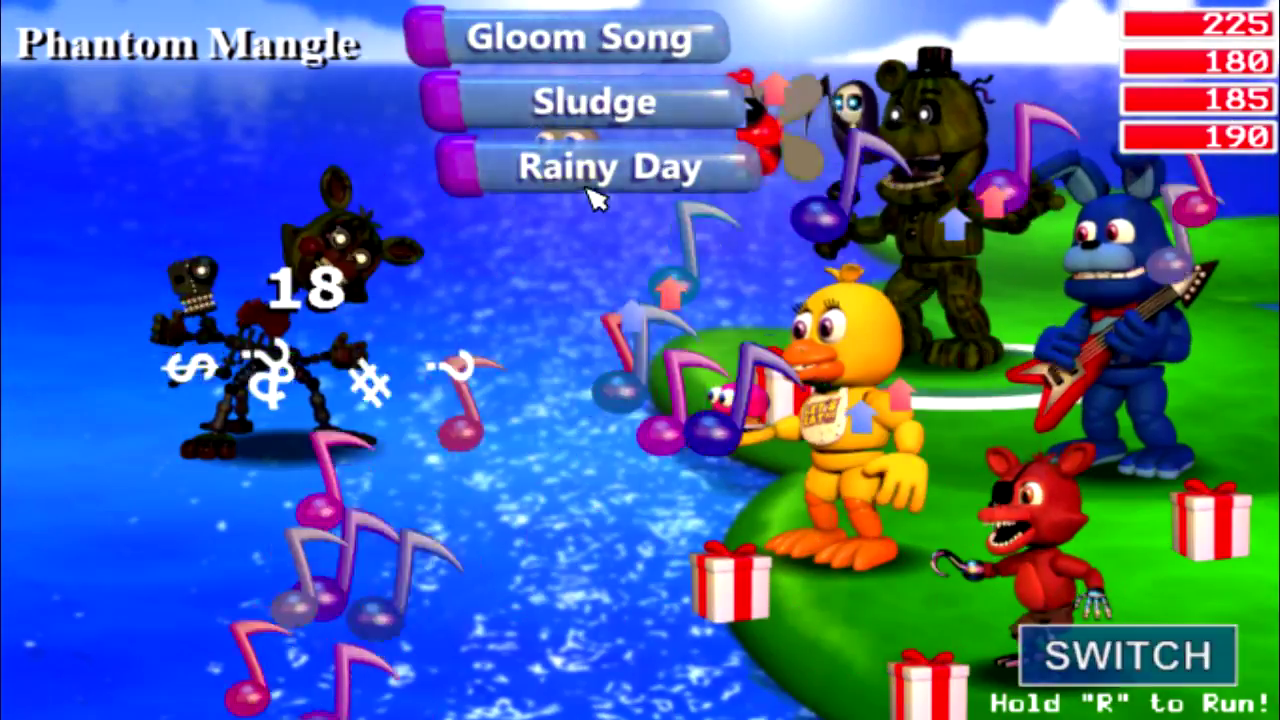
left_click(592, 188)
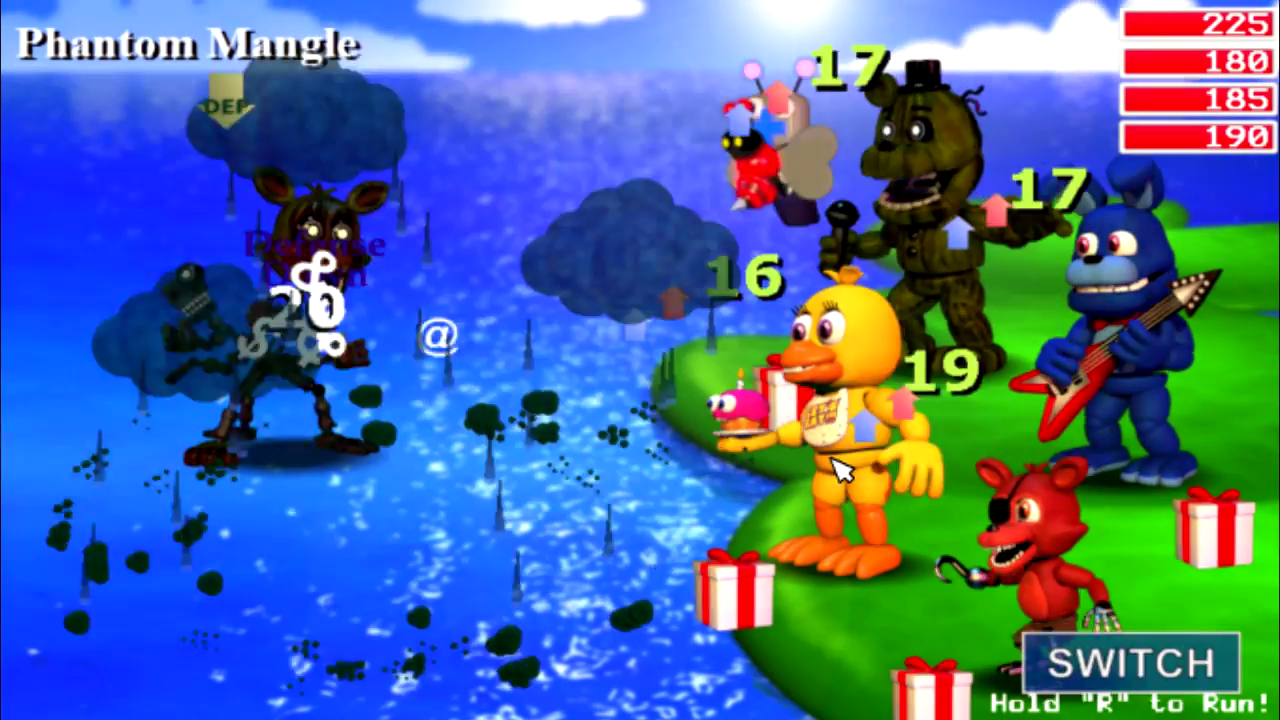
key("r")
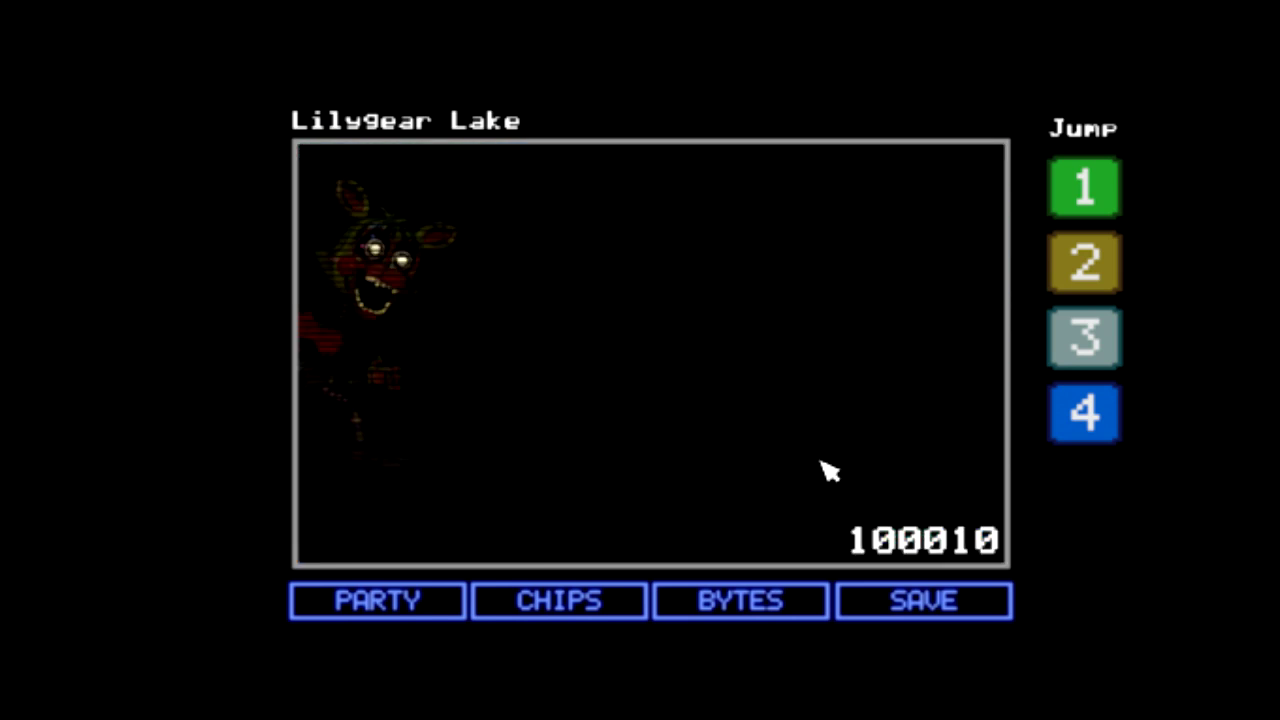
key("Tab")
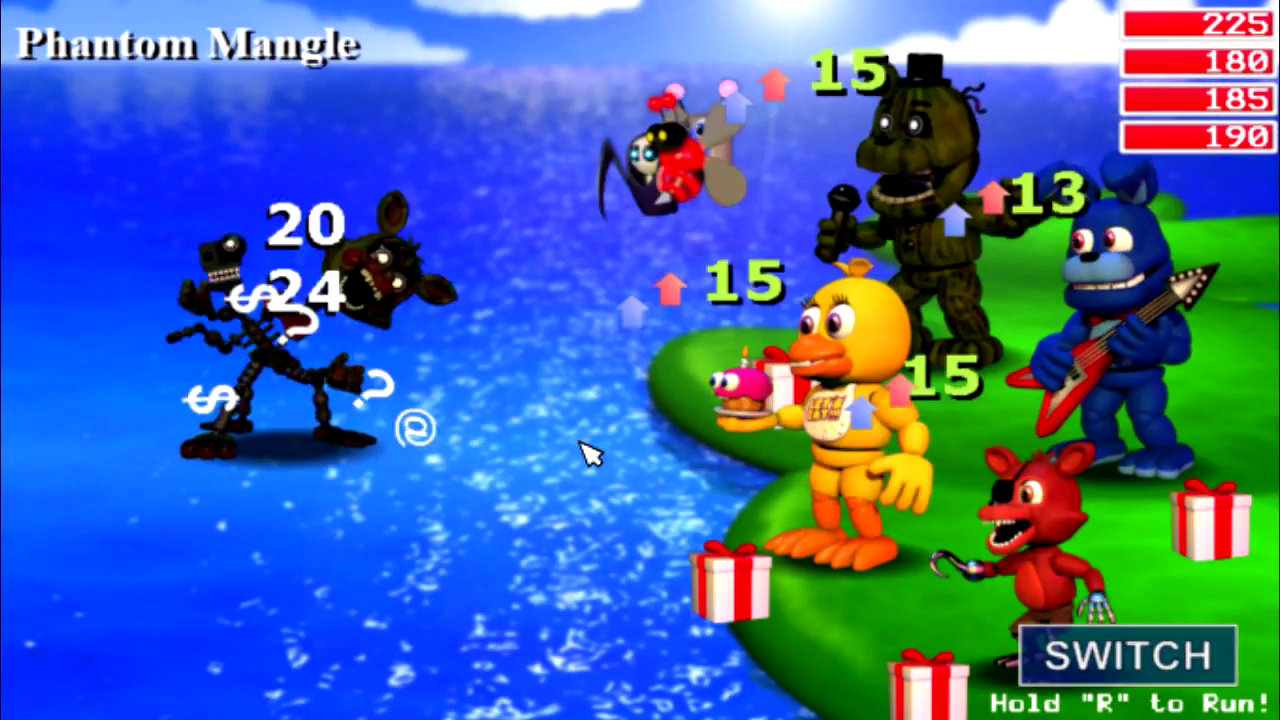
- Defeat Phantom Mangle using Regen Song, Bash Jam, Rainy Day and Hot Cheese
left_click(540, 412)
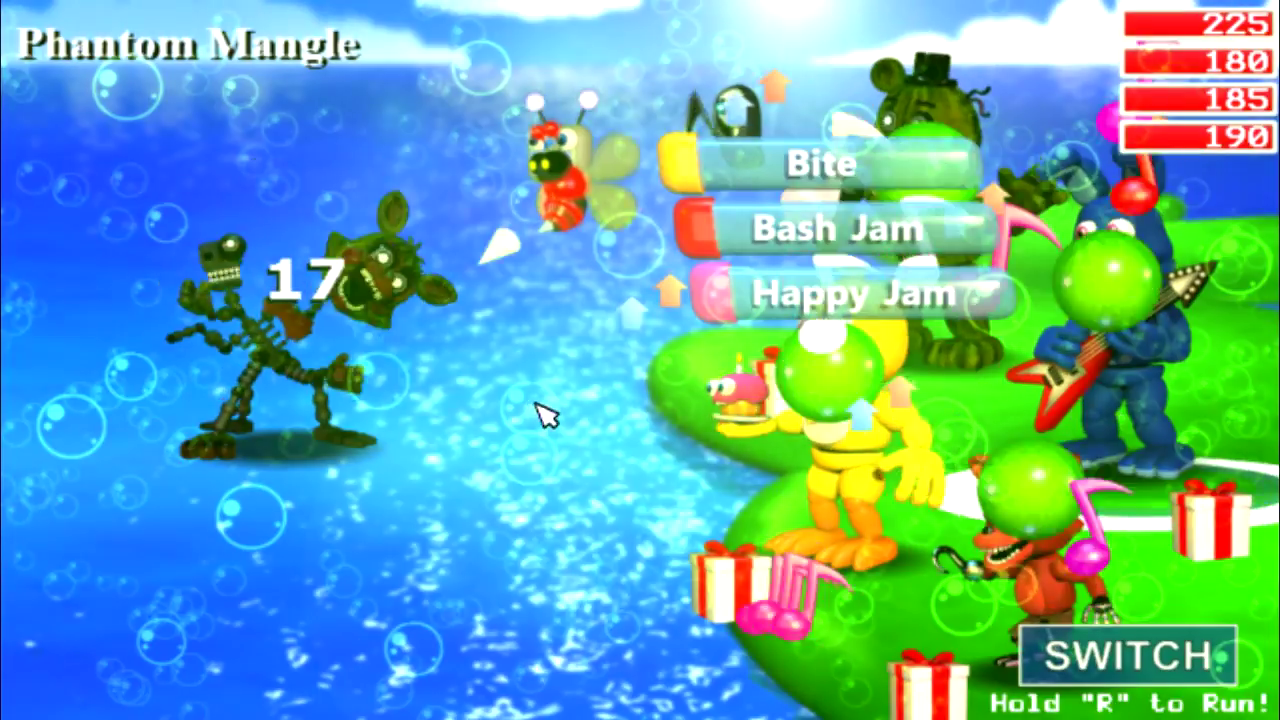
left_click(822, 238)
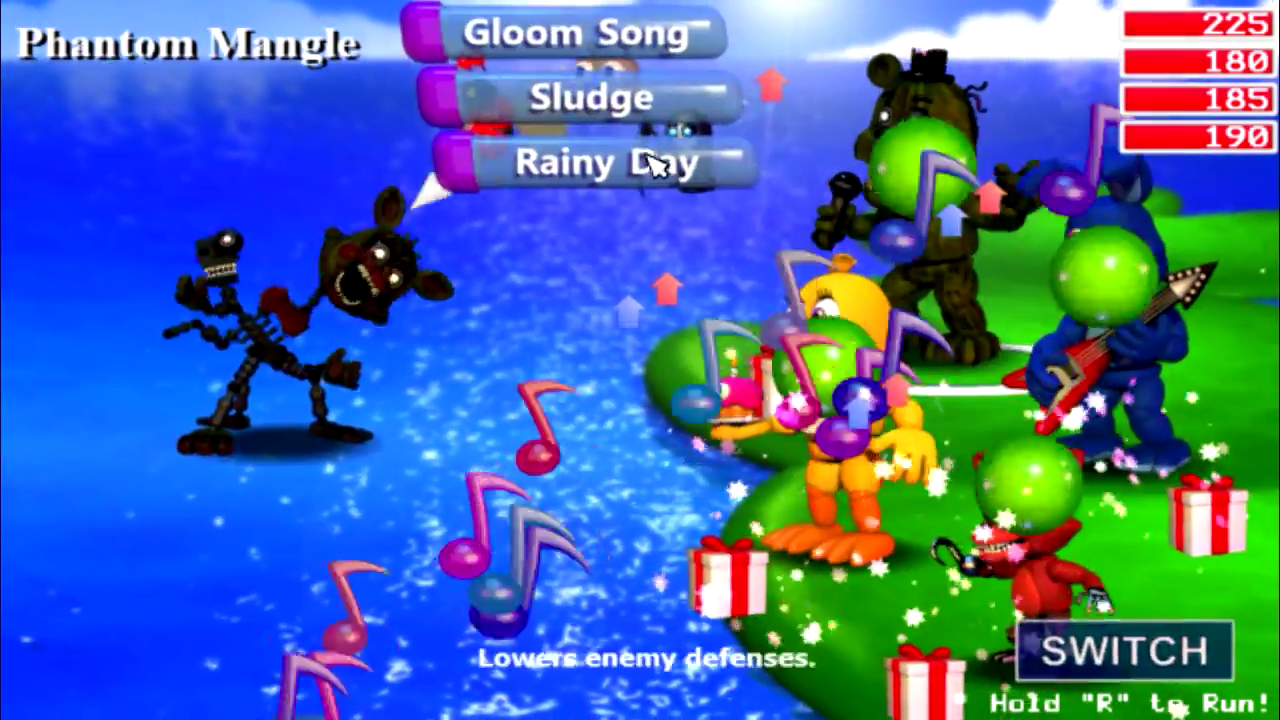
left_click(650, 165)
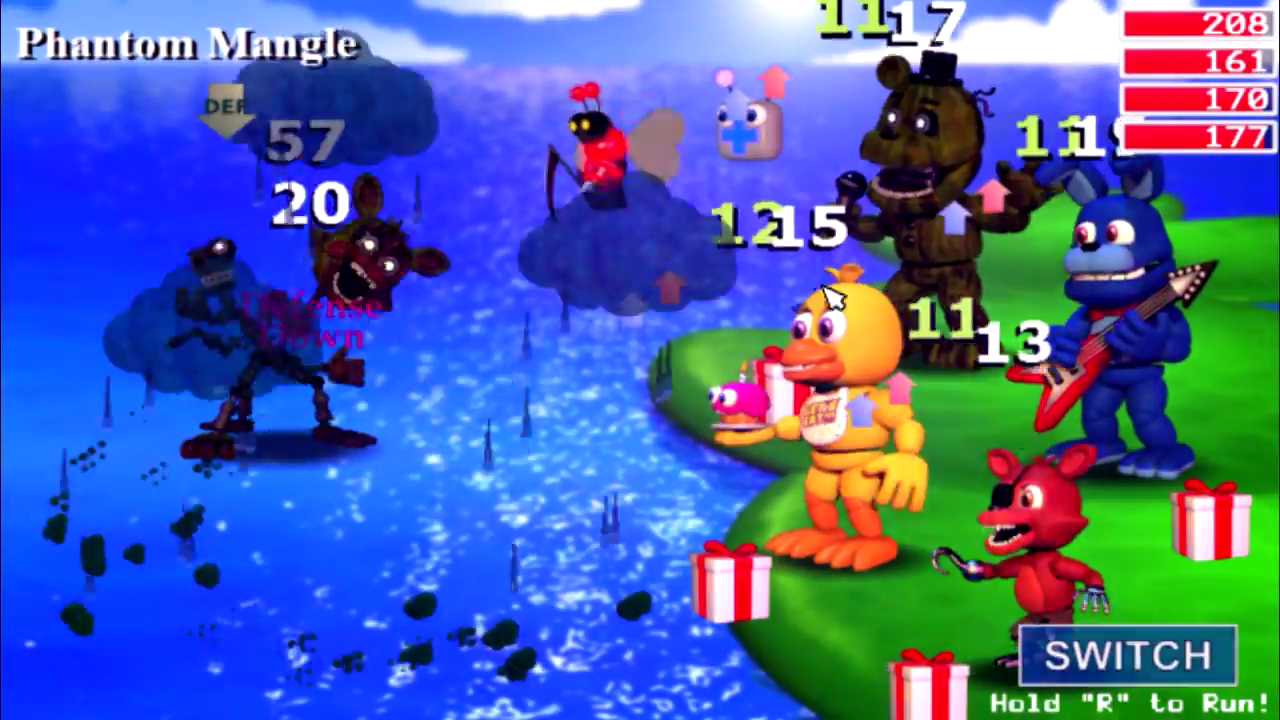
left_click(762, 516)
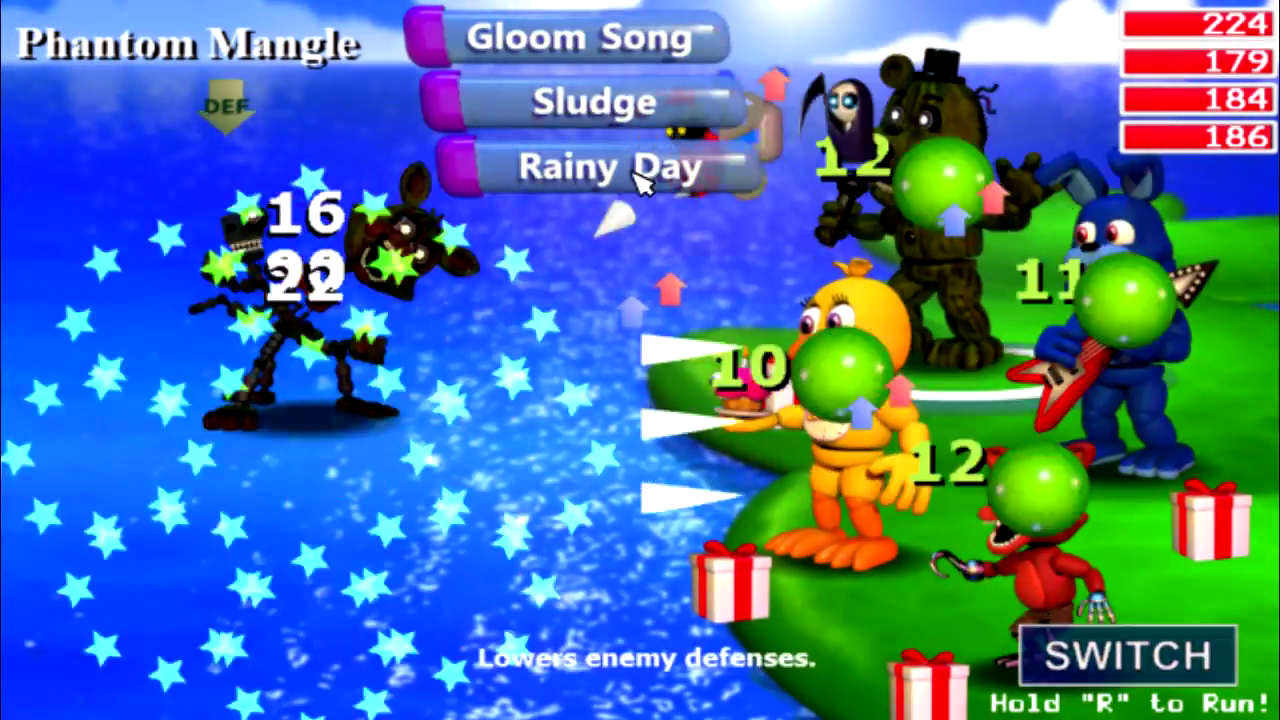
left_click(597, 30)
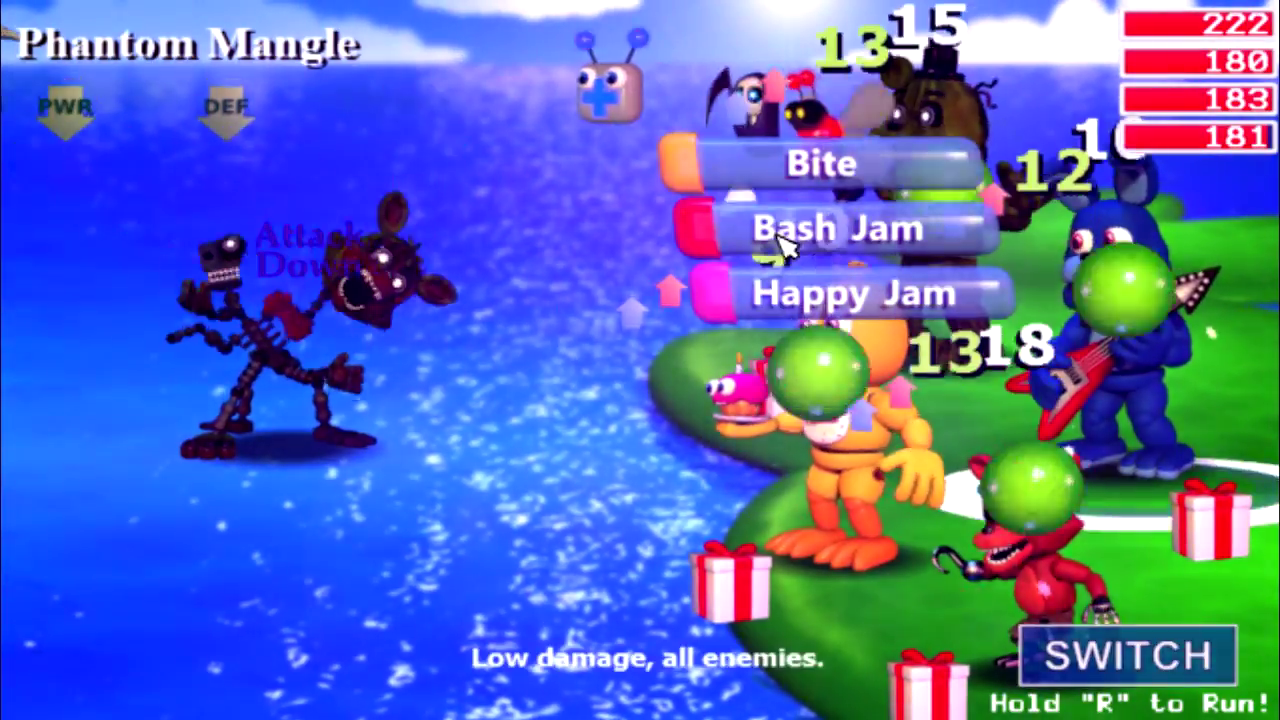
left_click(805, 303)
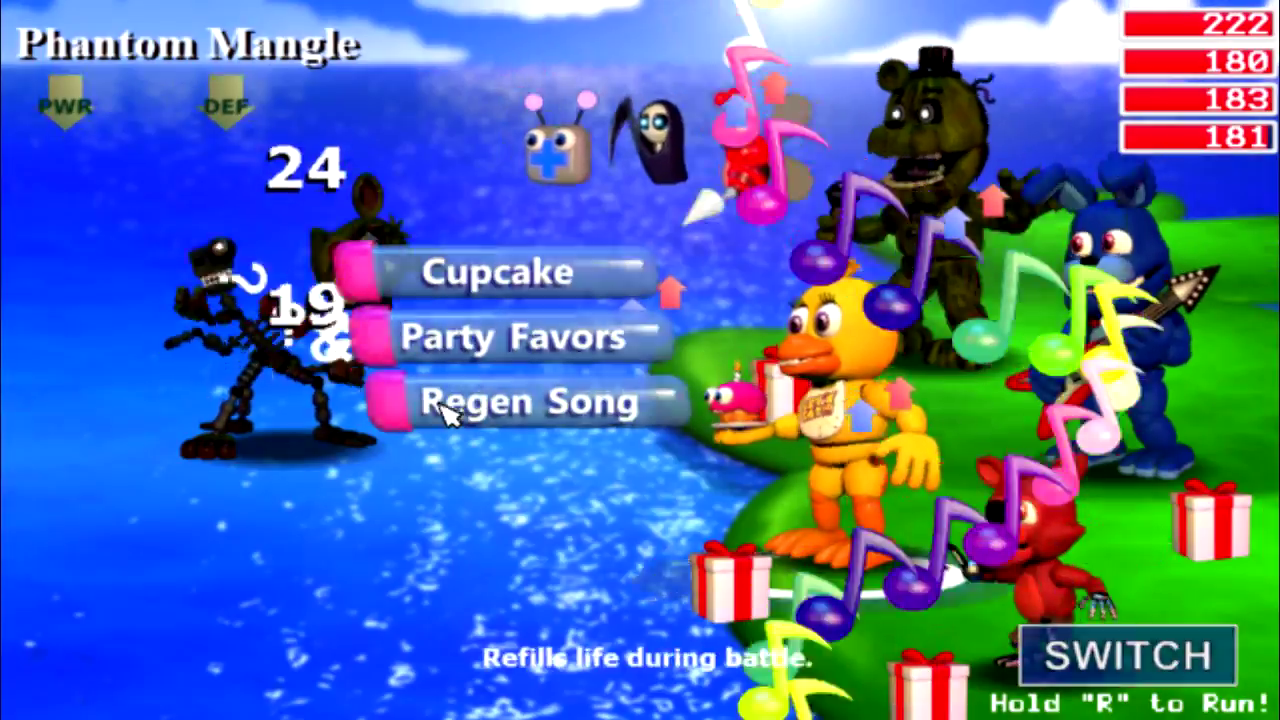
left_click(450, 408)
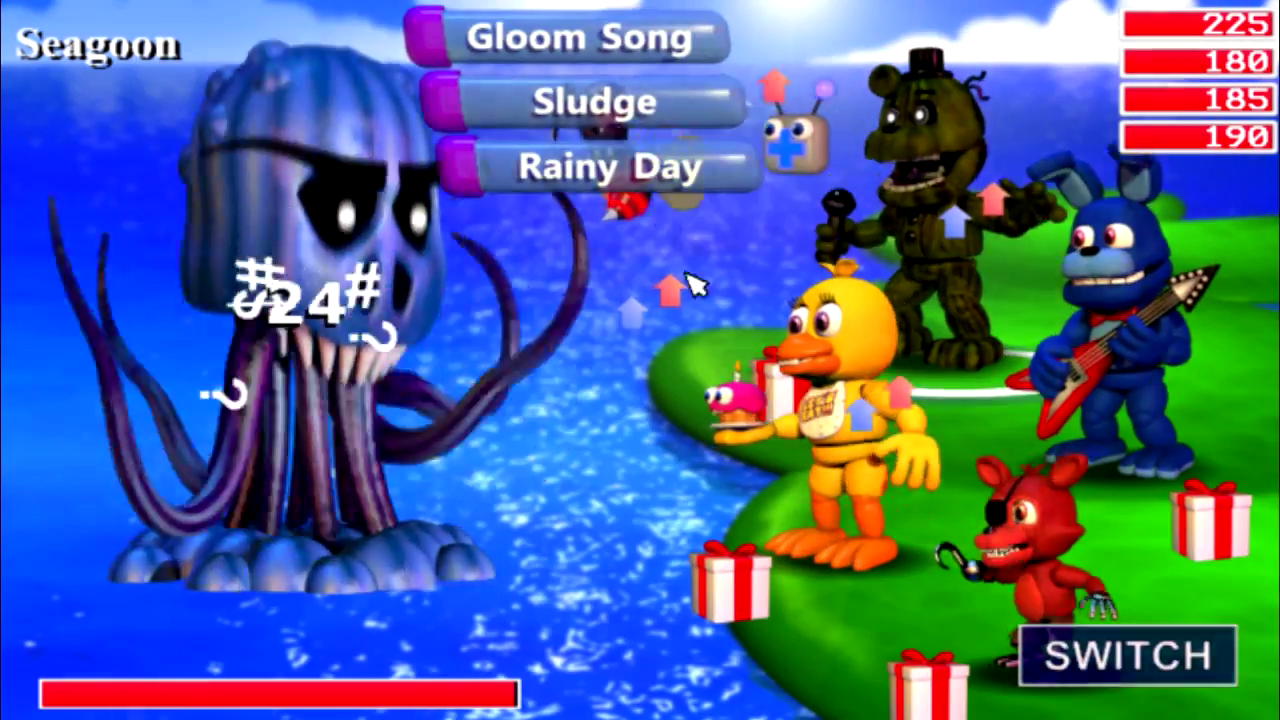
- Beat Seagoon with Rainy Day, Jumpscare, Hot Cheese and Bash Jam, healing with Happy Jam and Regen Song
left_click(628, 193)
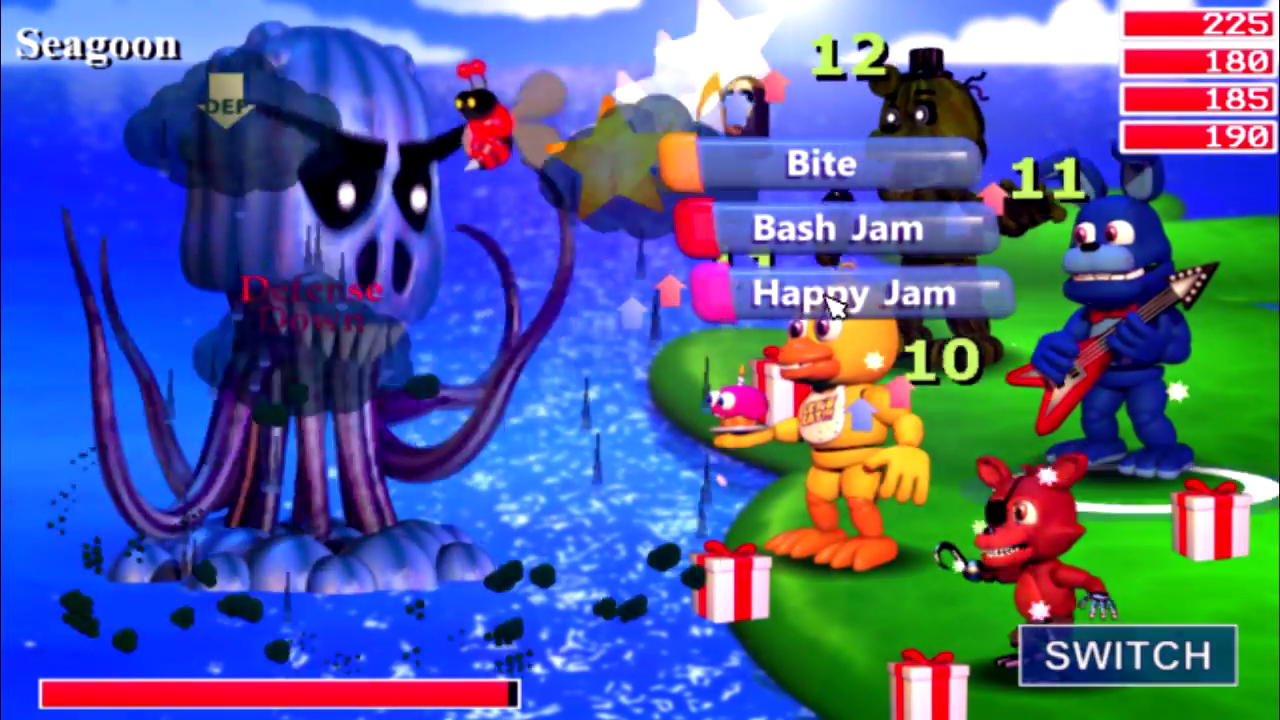
left_click(830, 295)
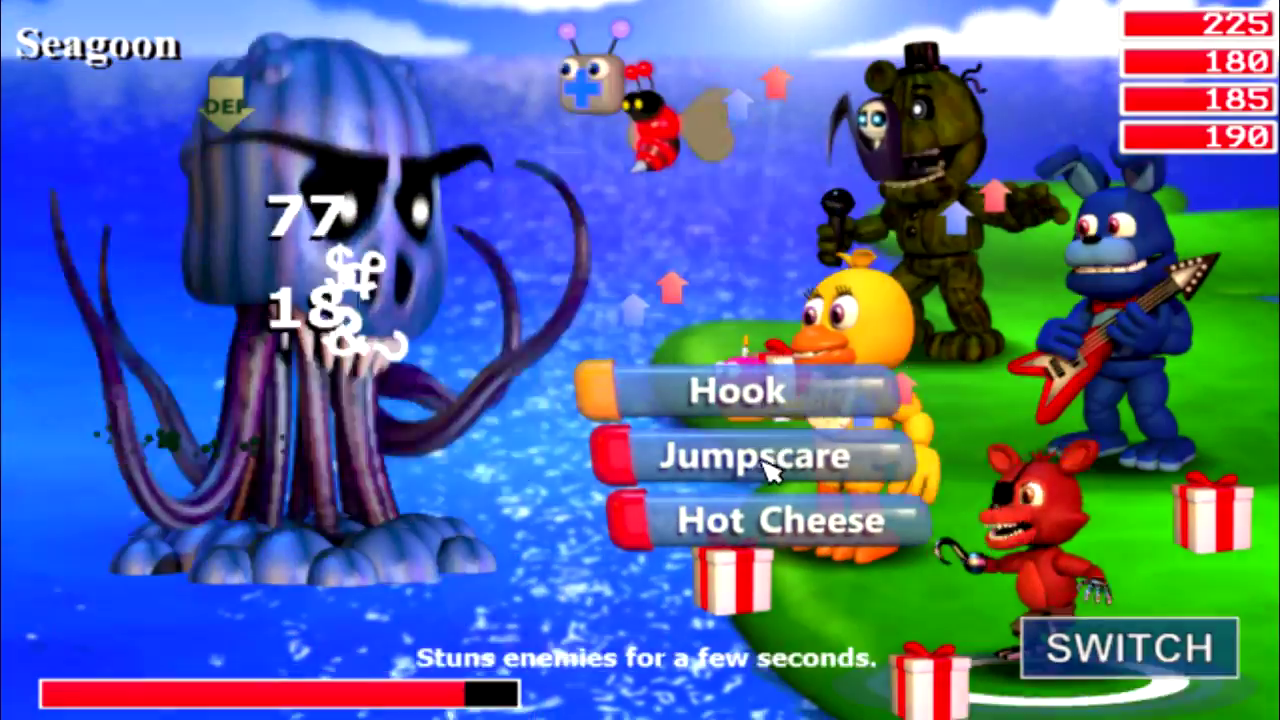
left_click(766, 458)
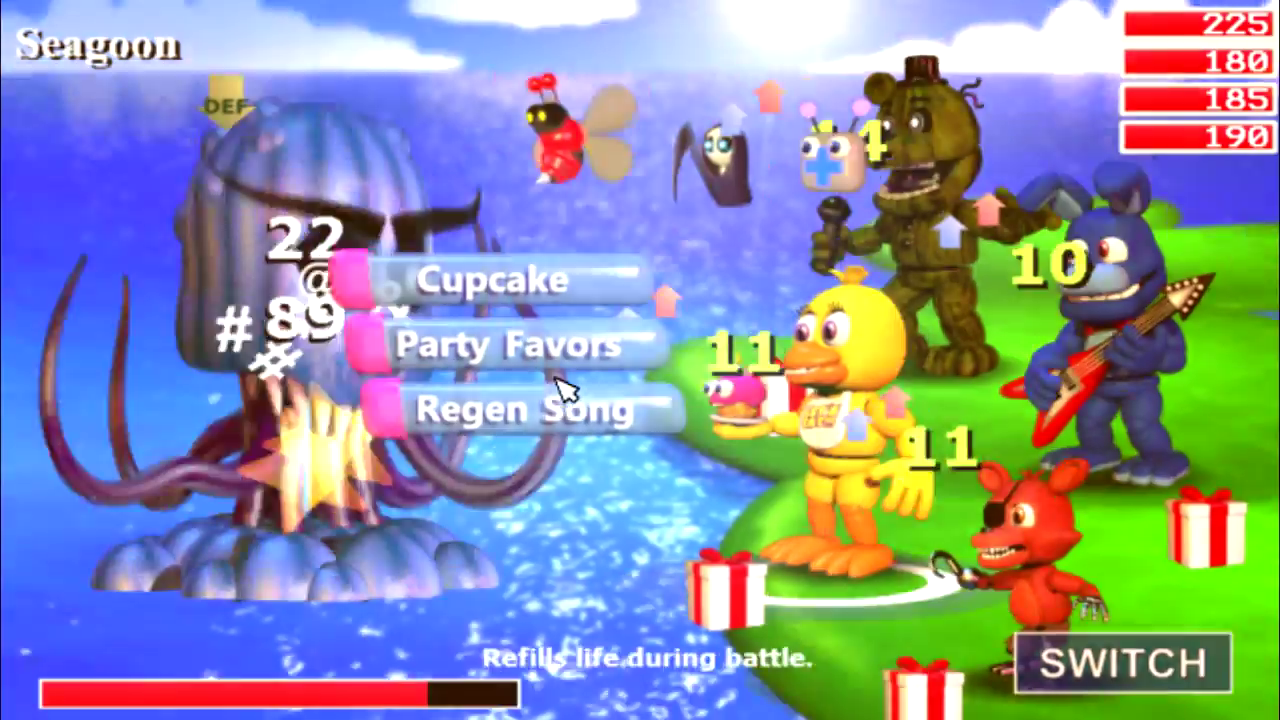
left_click(564, 398)
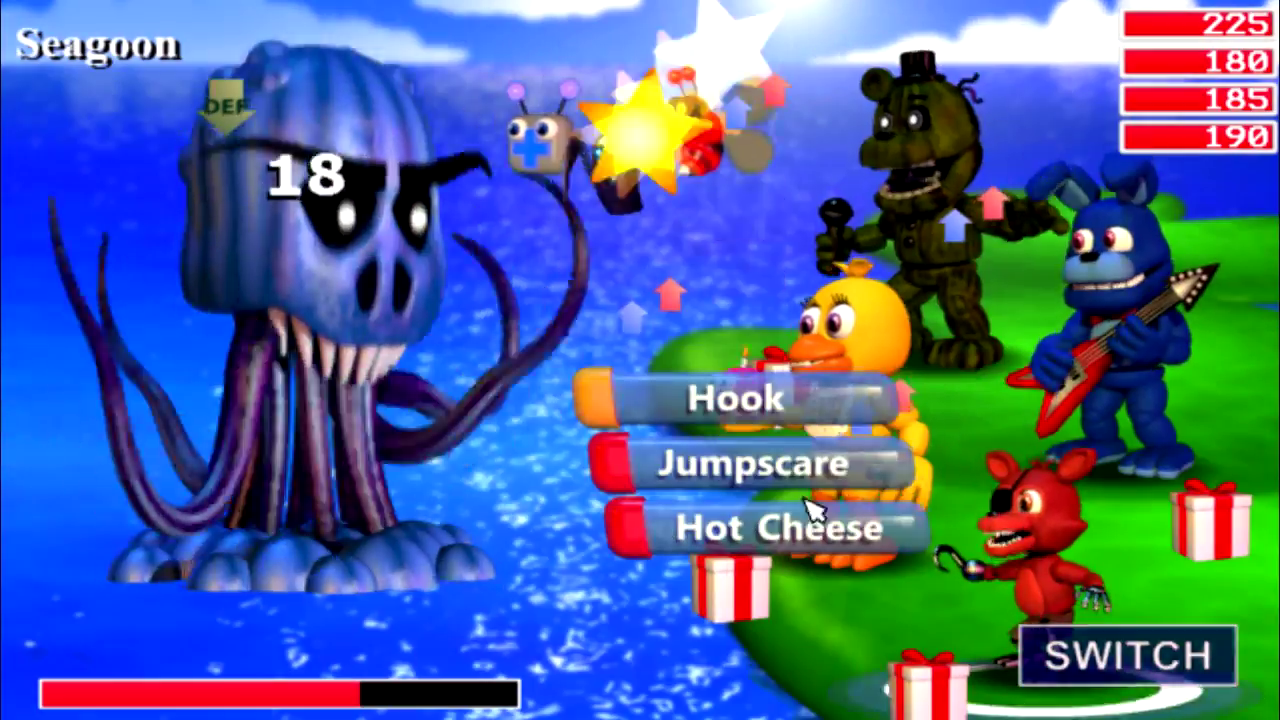
left_click(806, 522)
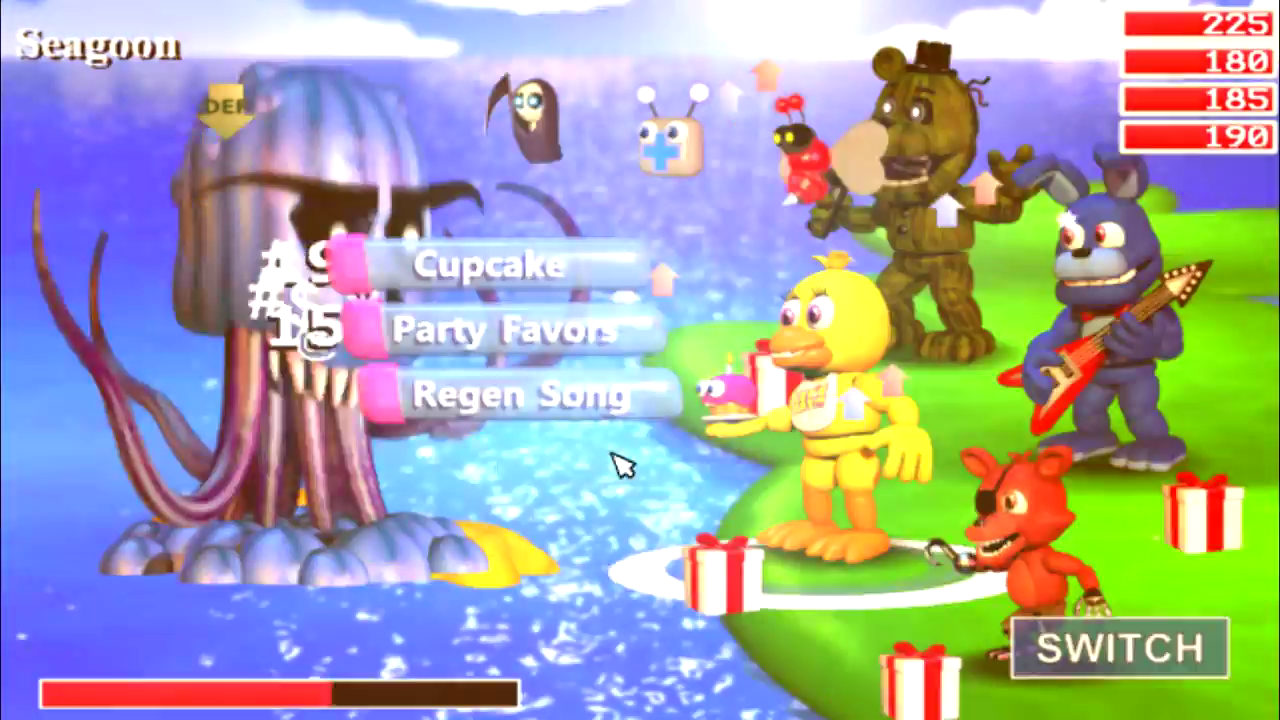
left_click(603, 412)
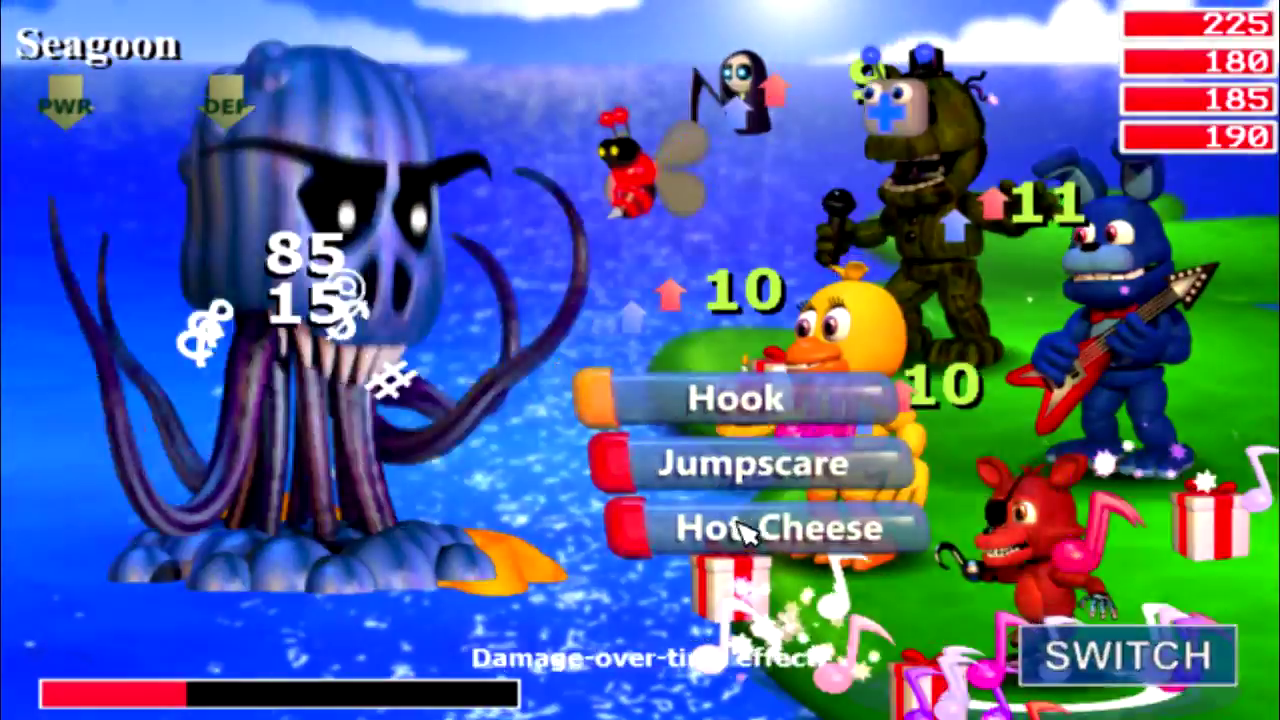
left_click(738, 525)
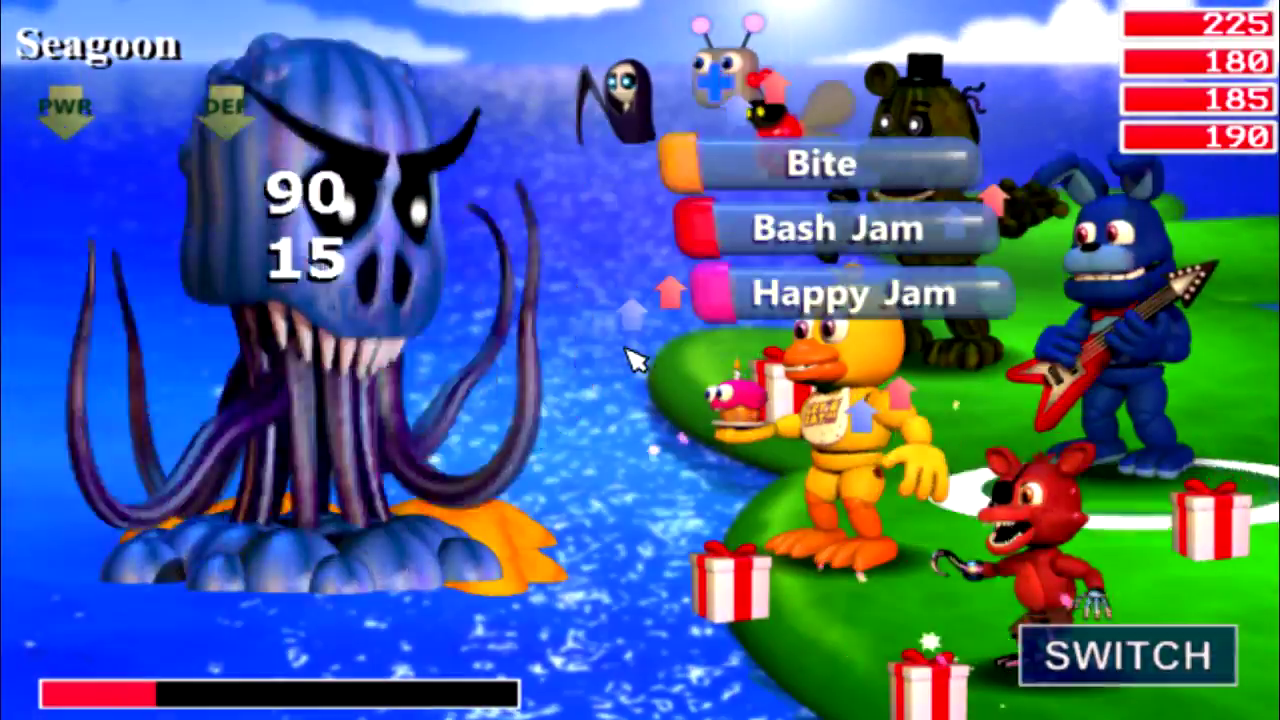
left_click(777, 232)
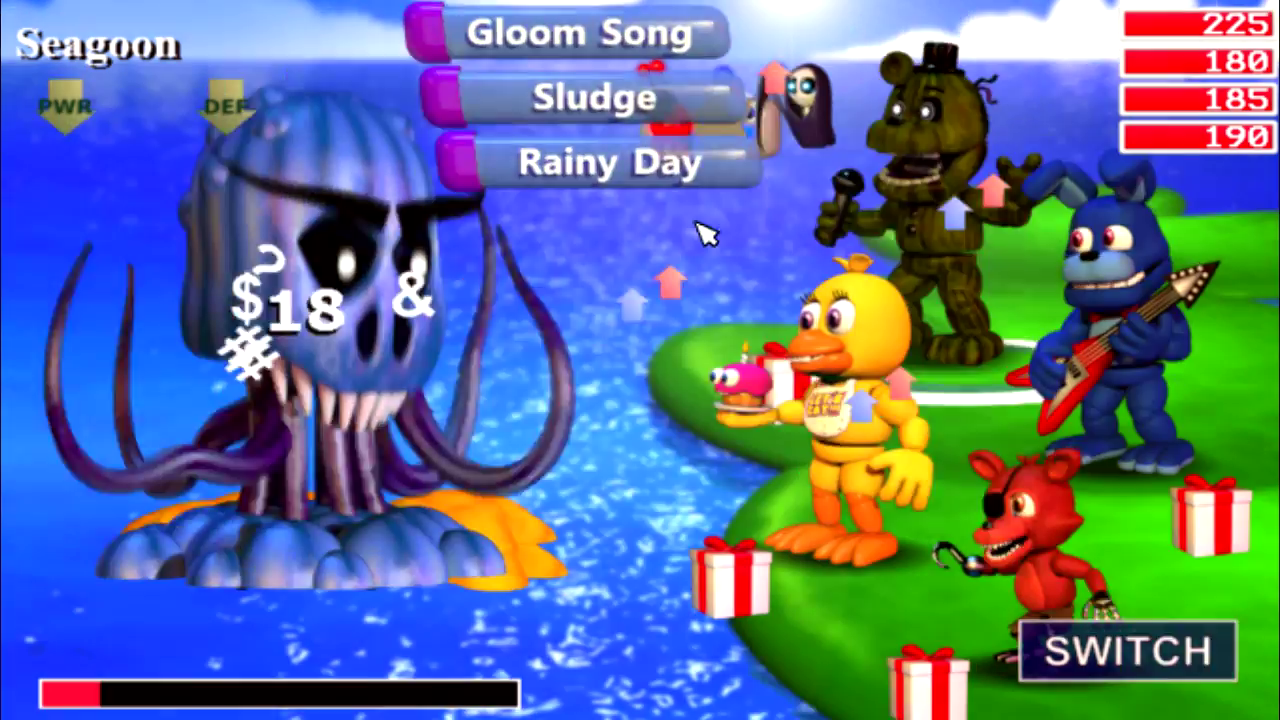
left_click(680, 160)
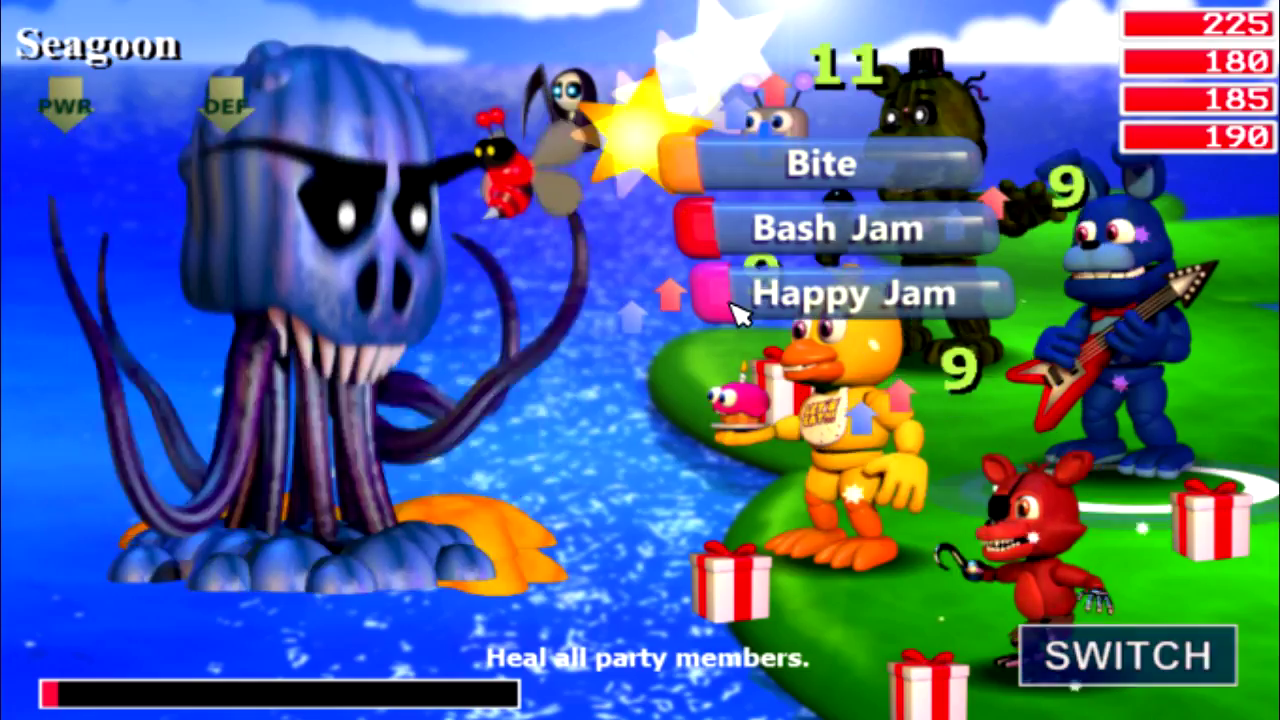
left_click(738, 312)
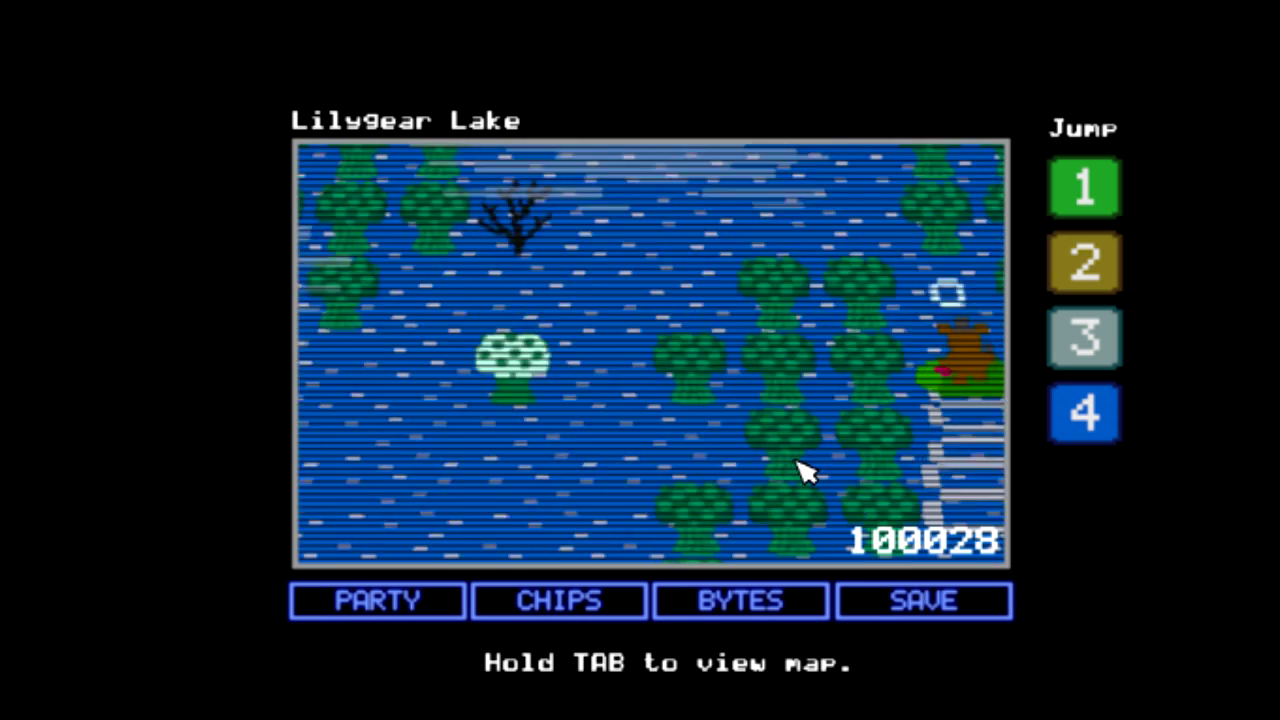
- Walk up and left through Choppy's Woods into Pinwheel Circus to Lolbit's Byte Store
key("Up")
key("Left")
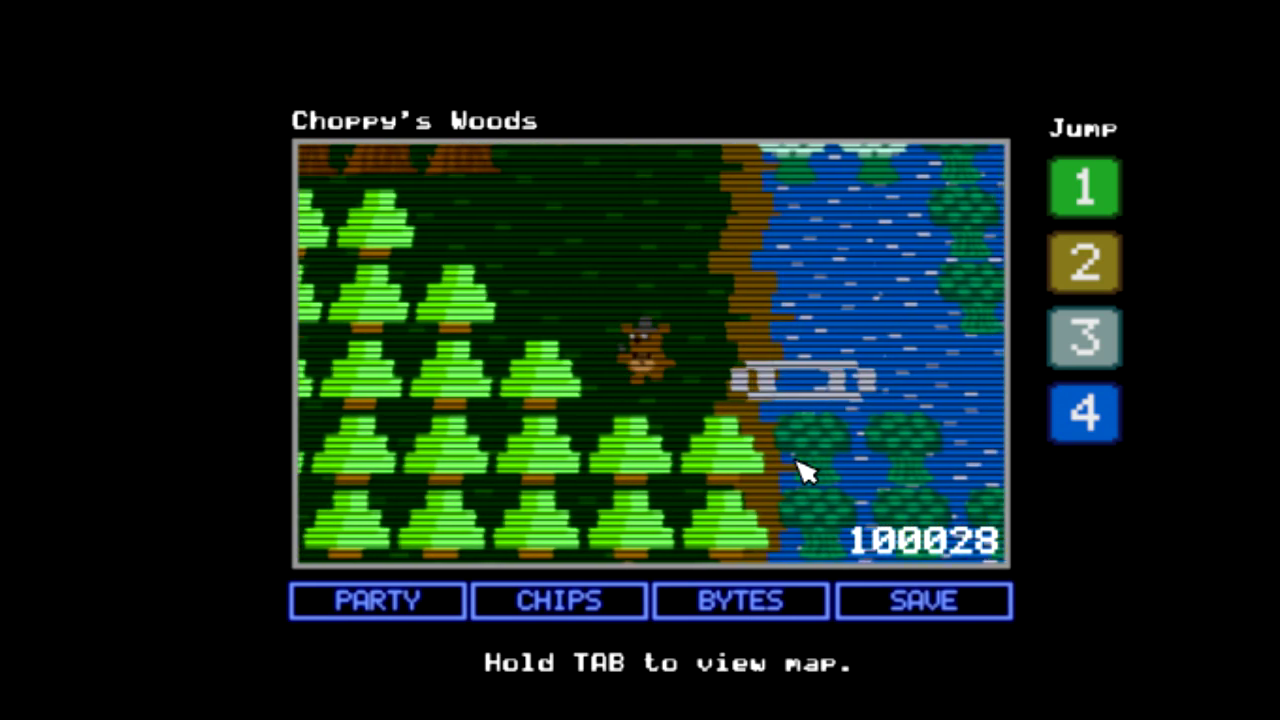
key("Up")
key("Up")
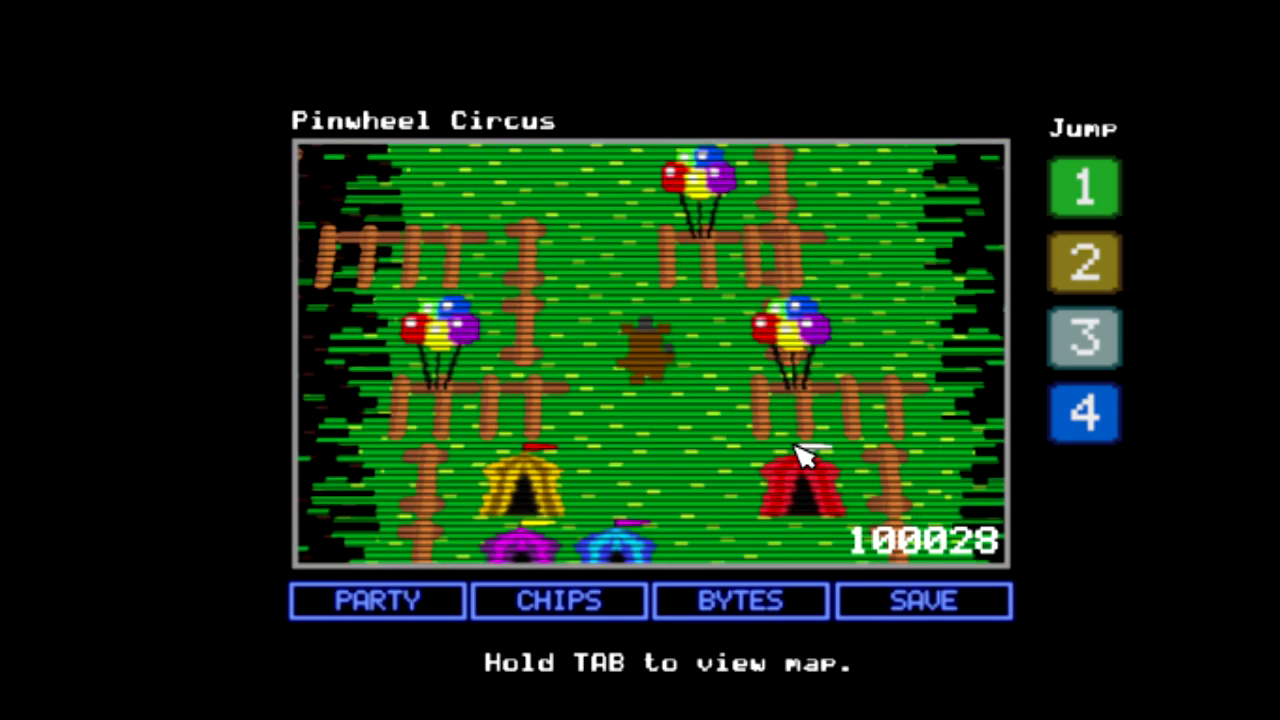
key("Up")
key("Up")
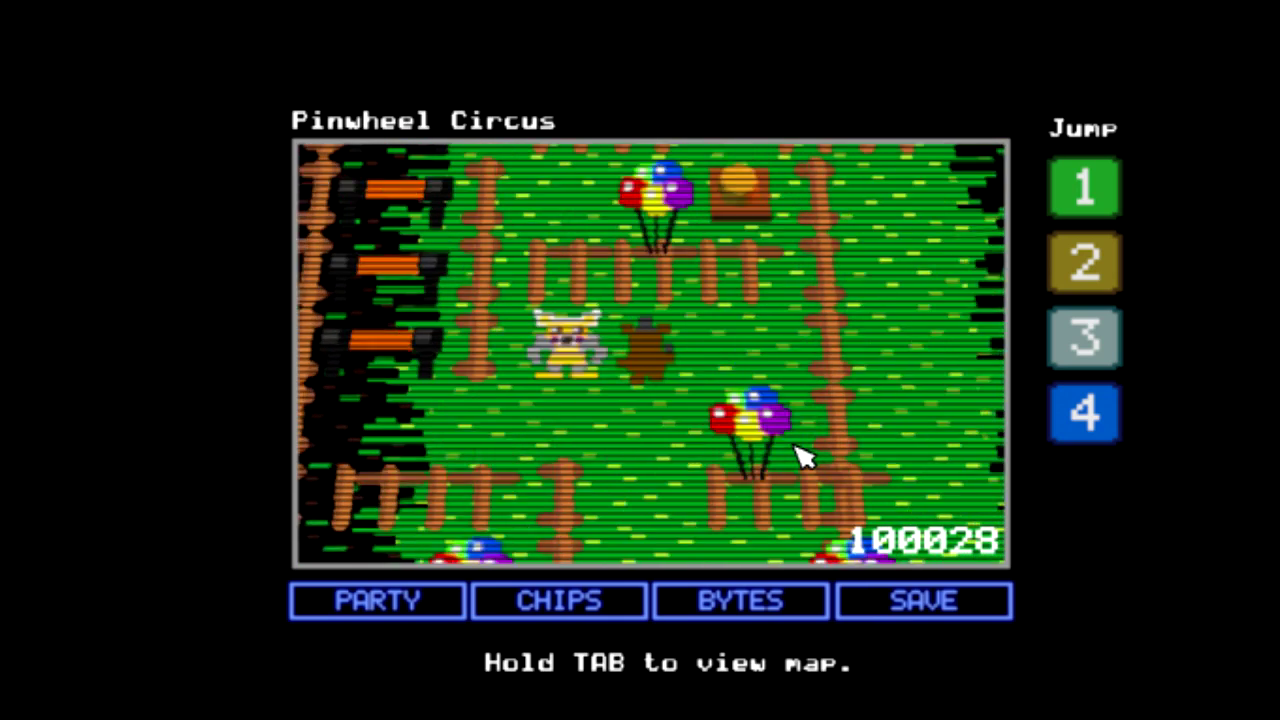
key("Left")
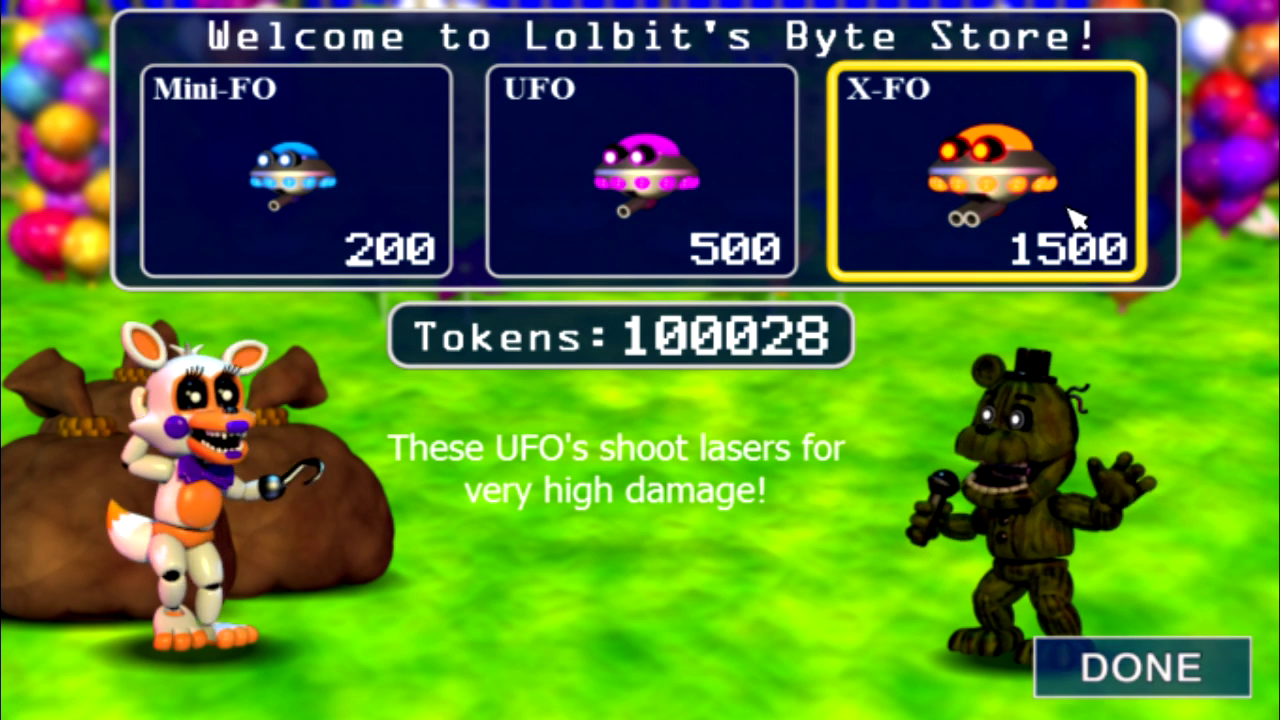
- Buy the X-FO byte from Lolbit and equip it in the fourth Byte slot
left_click(1080, 205)
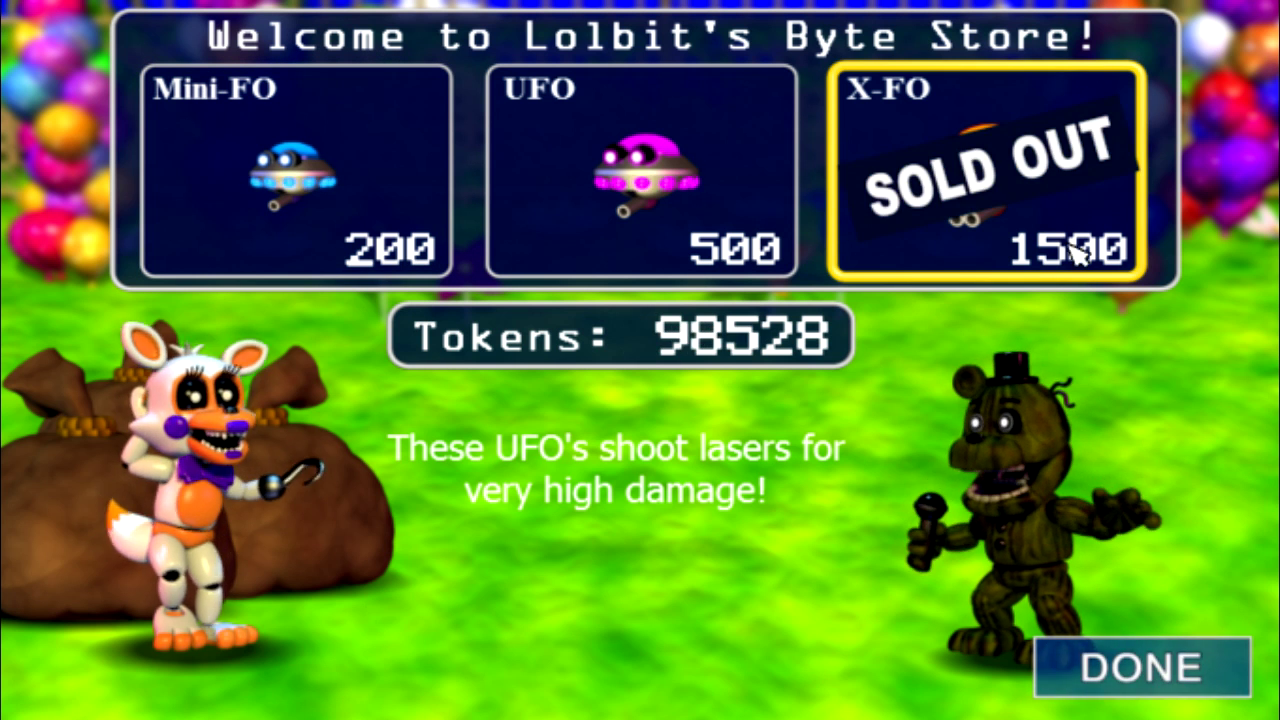
left_click(1108, 690)
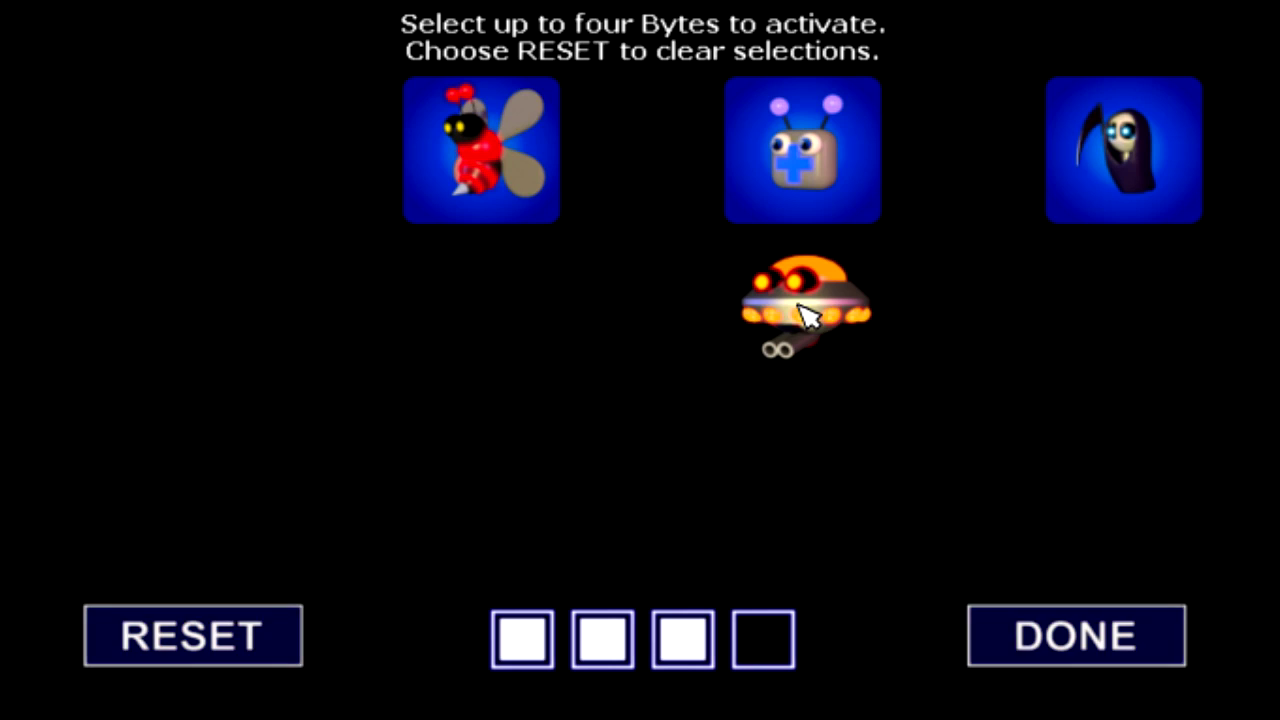
left_click(802, 310)
left_click(976, 628)
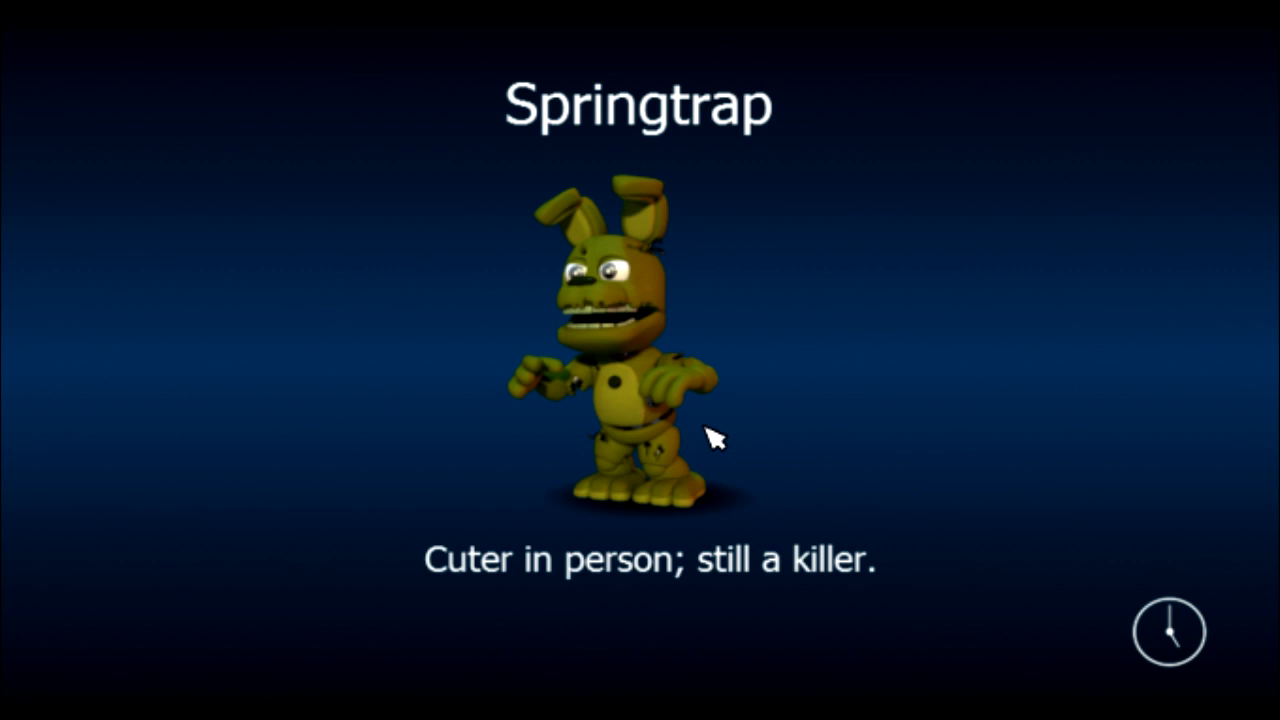